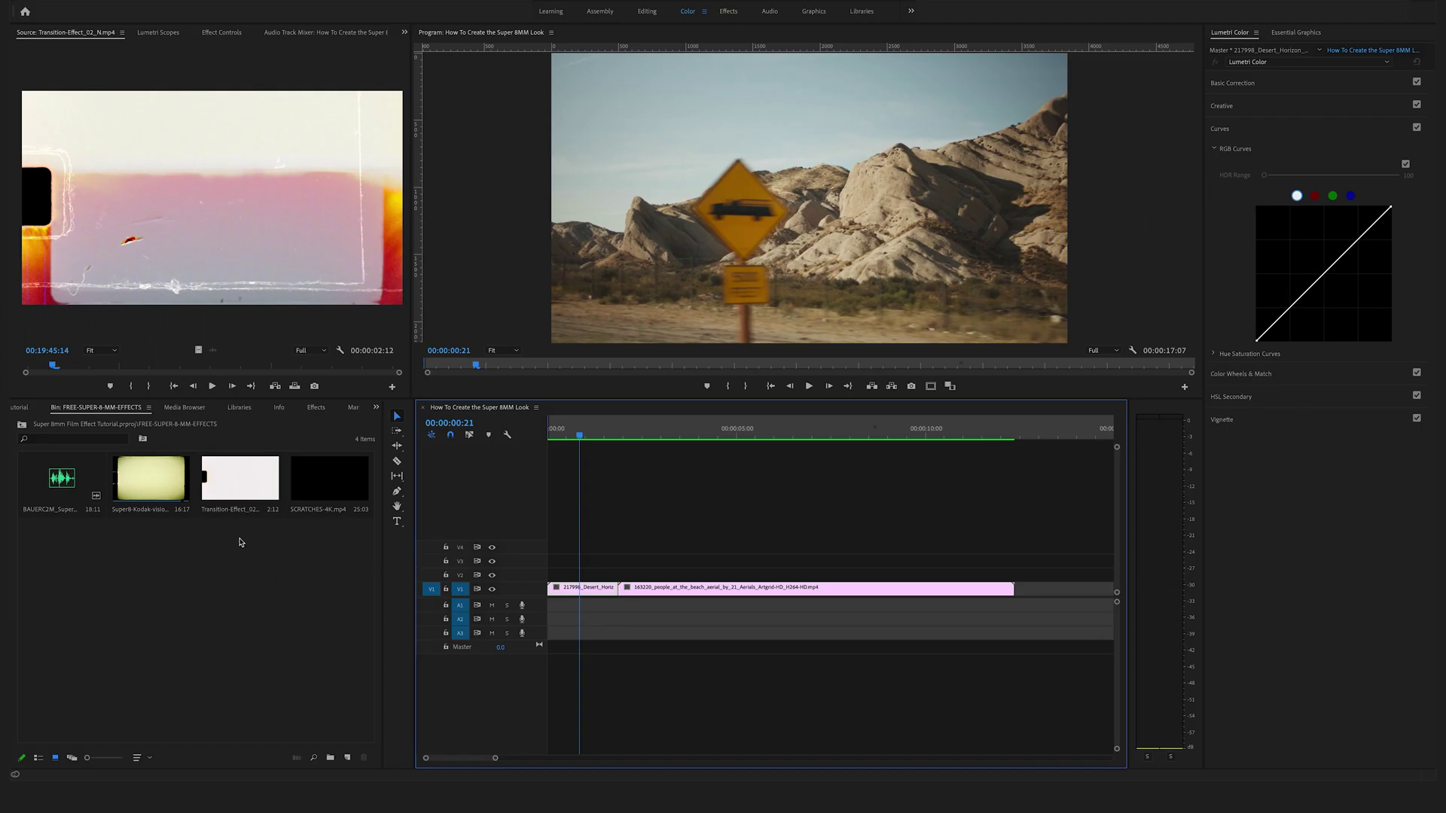
# Step: Preview Super8-Kodak-vision3-50D-7203_01.mp4 in the Source monitor and place it on V2 above the footage
pyautogui.click(263, 594)
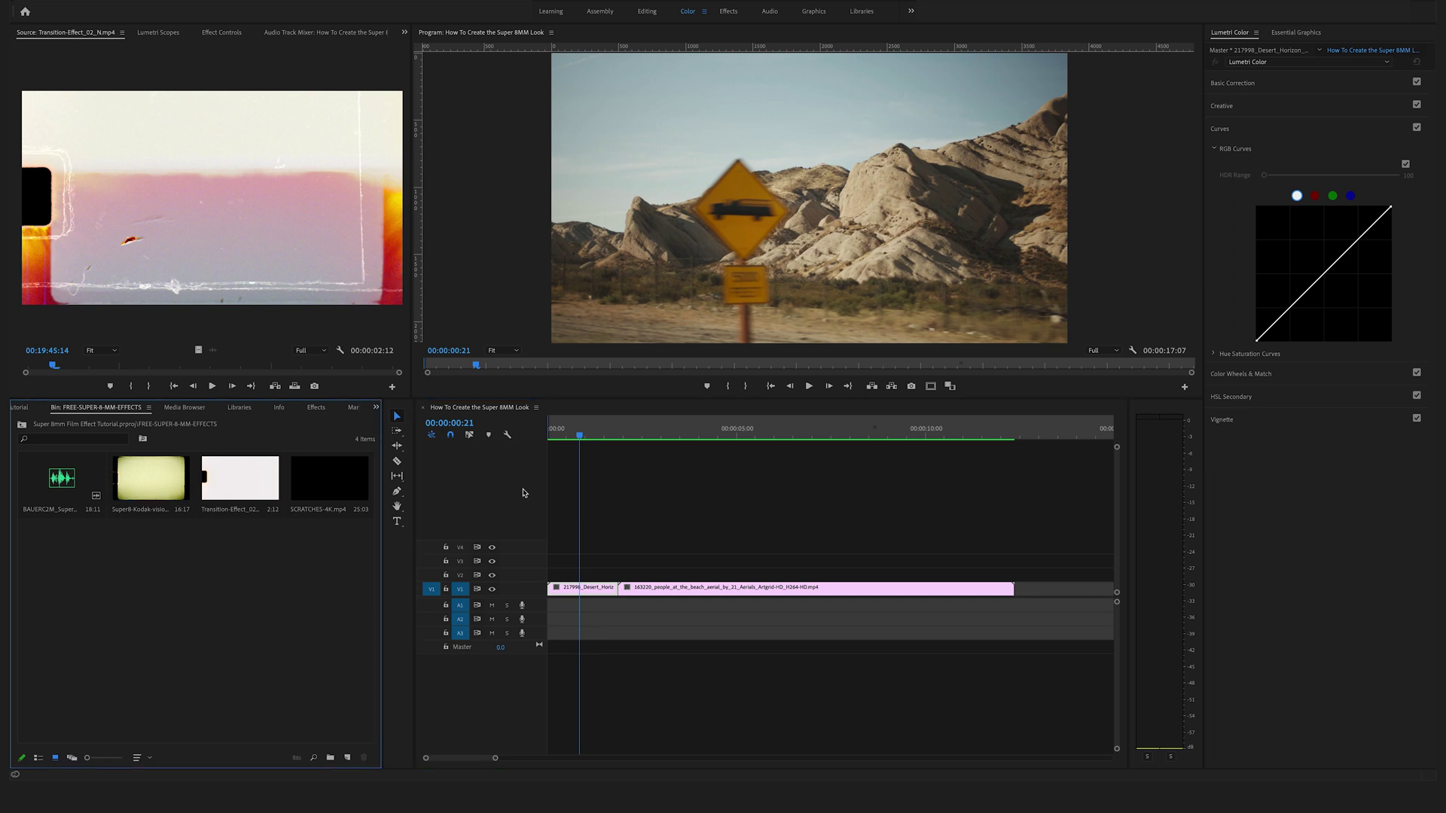
pyautogui.moveTo(582, 435)
pyautogui.mouseDown()
pyautogui.moveTo(694, 440)
pyautogui.moveTo(569, 449)
pyautogui.mouseUp()
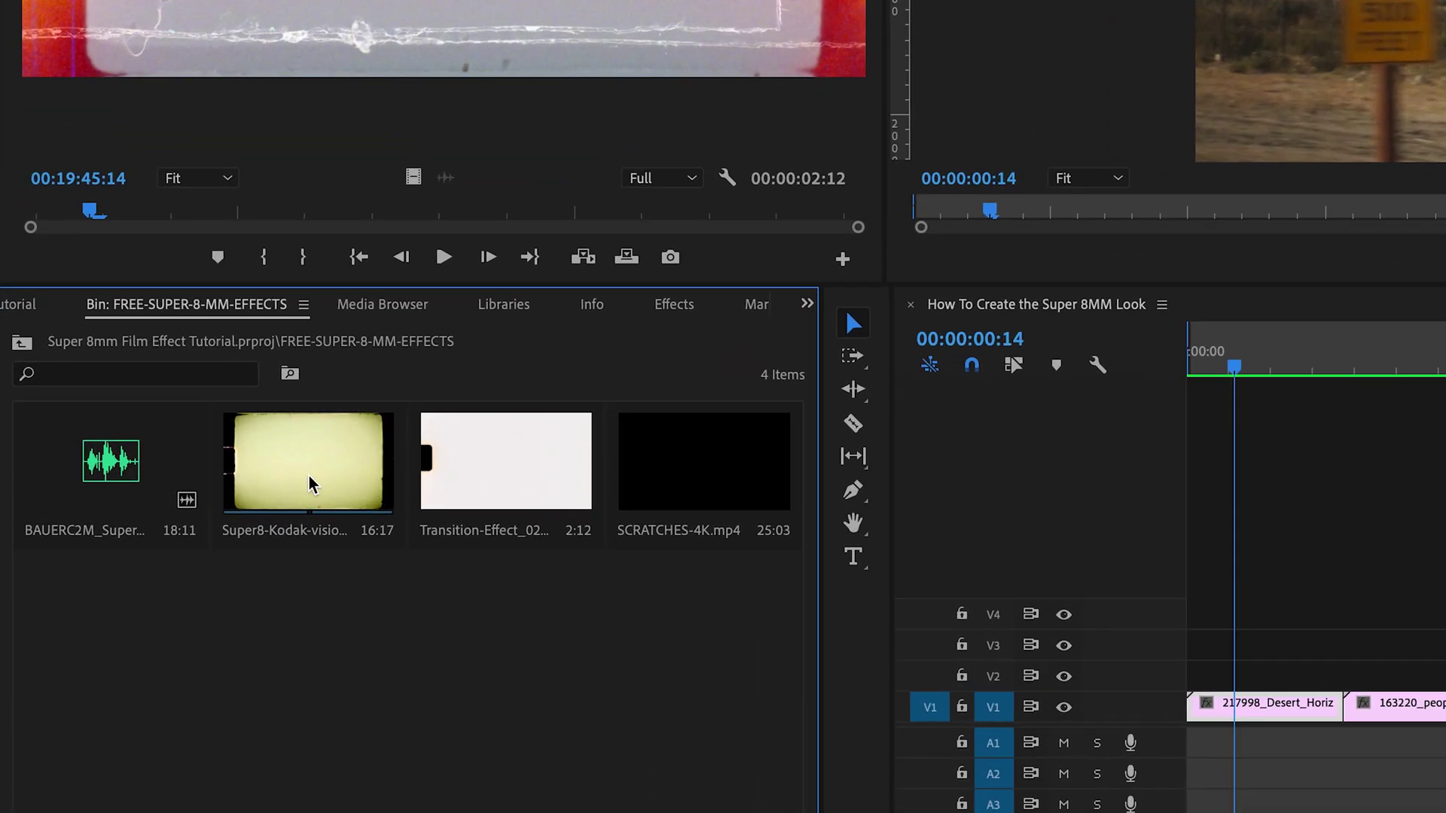
pyautogui.doubleClick(263, 481)
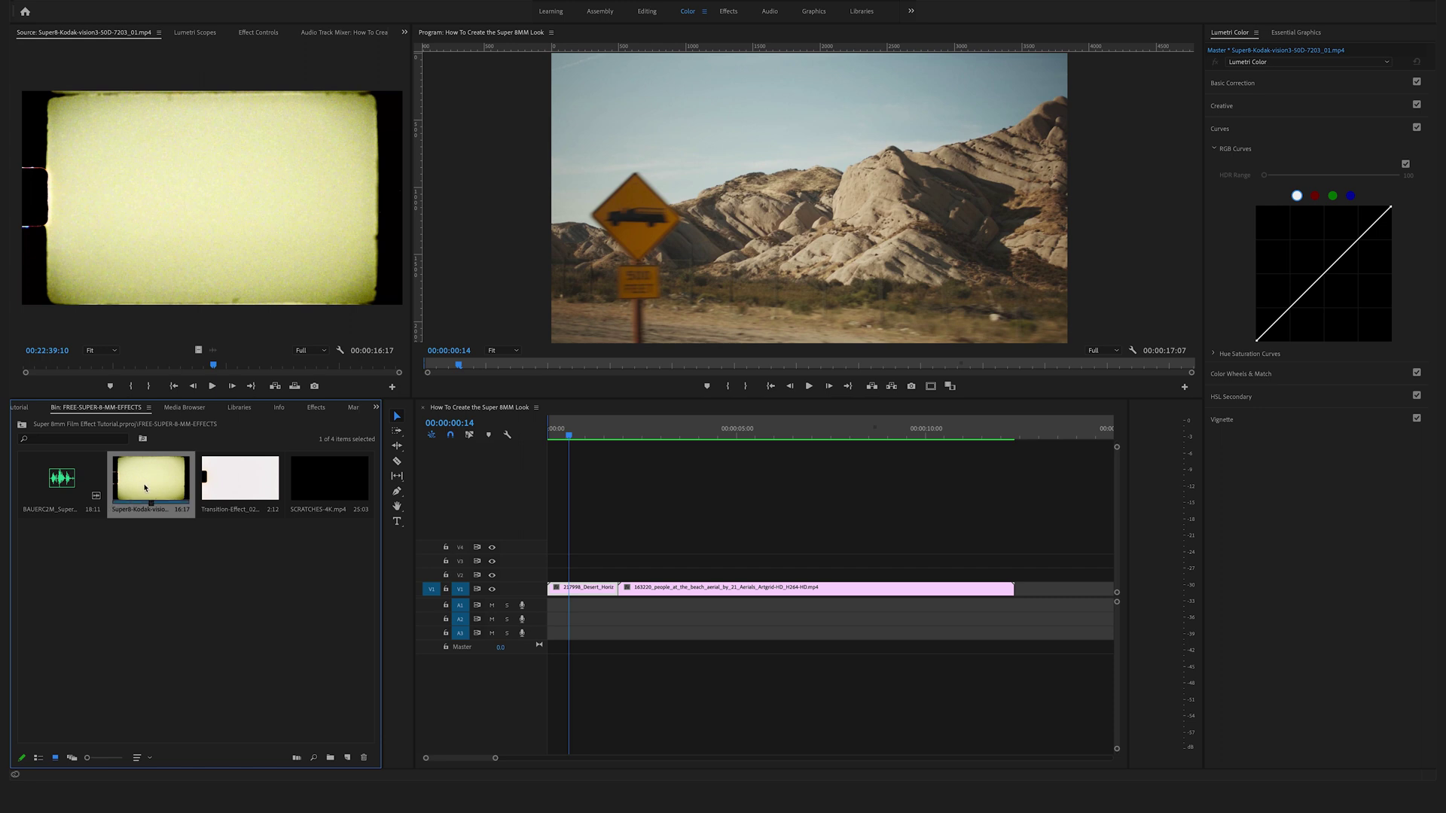
pyautogui.moveTo(444, 561); pyautogui.dragTo(578, 627)
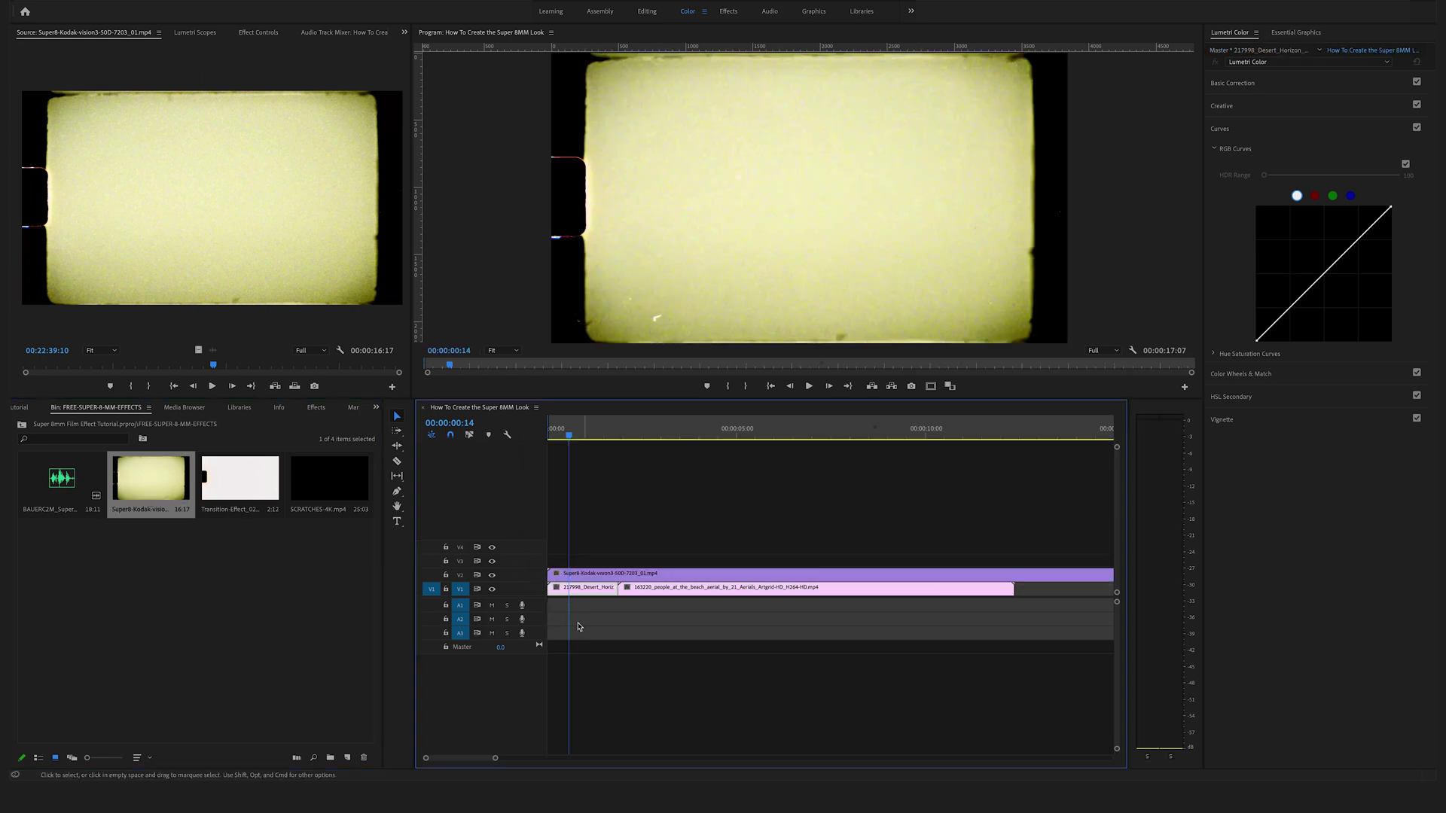
# Step: Set the Super8 overlay's Opacity blend mode to Multiply and play back the vintage frame look
pyautogui.click(595, 577)
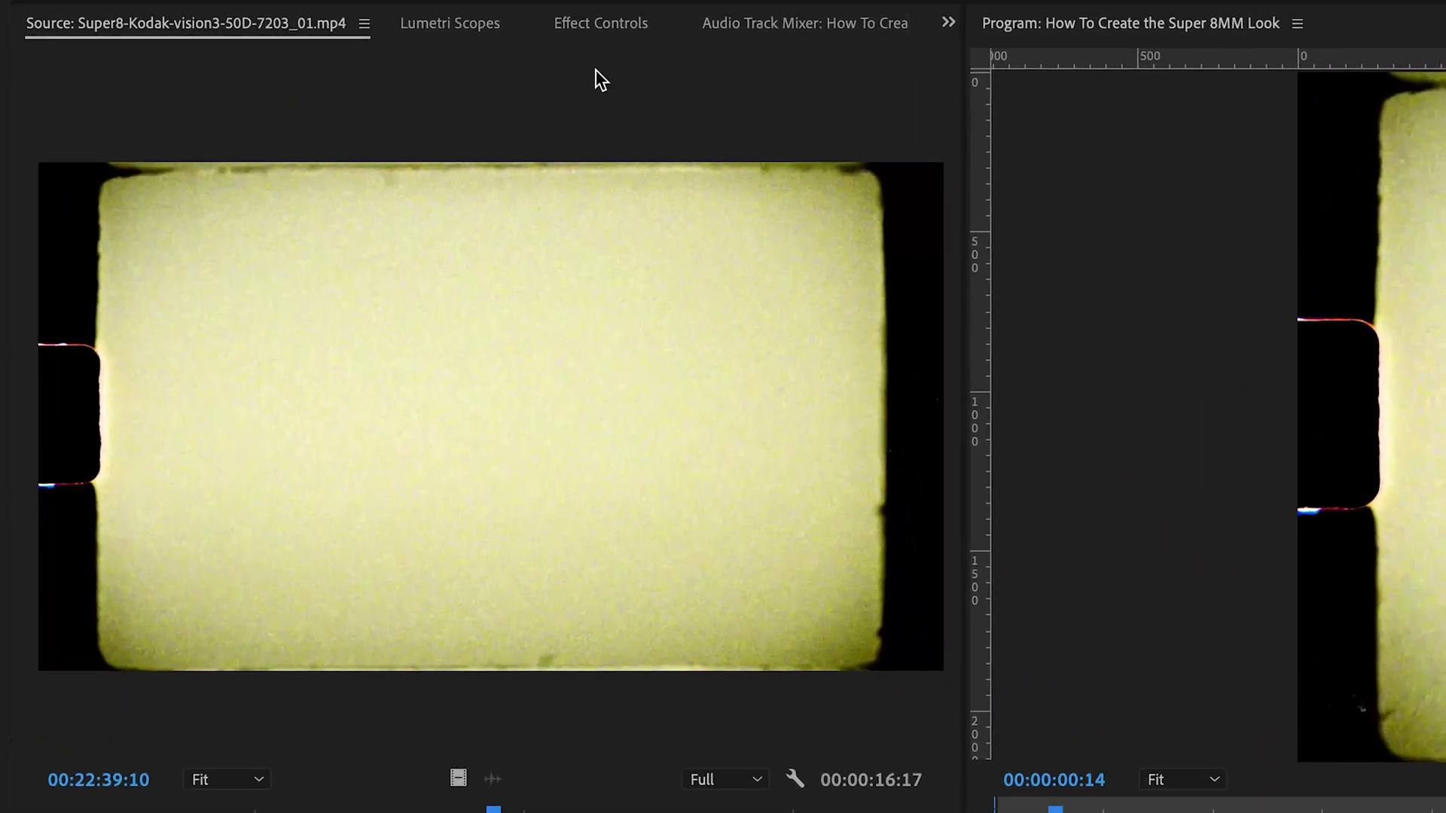
pyautogui.click(602, 24)
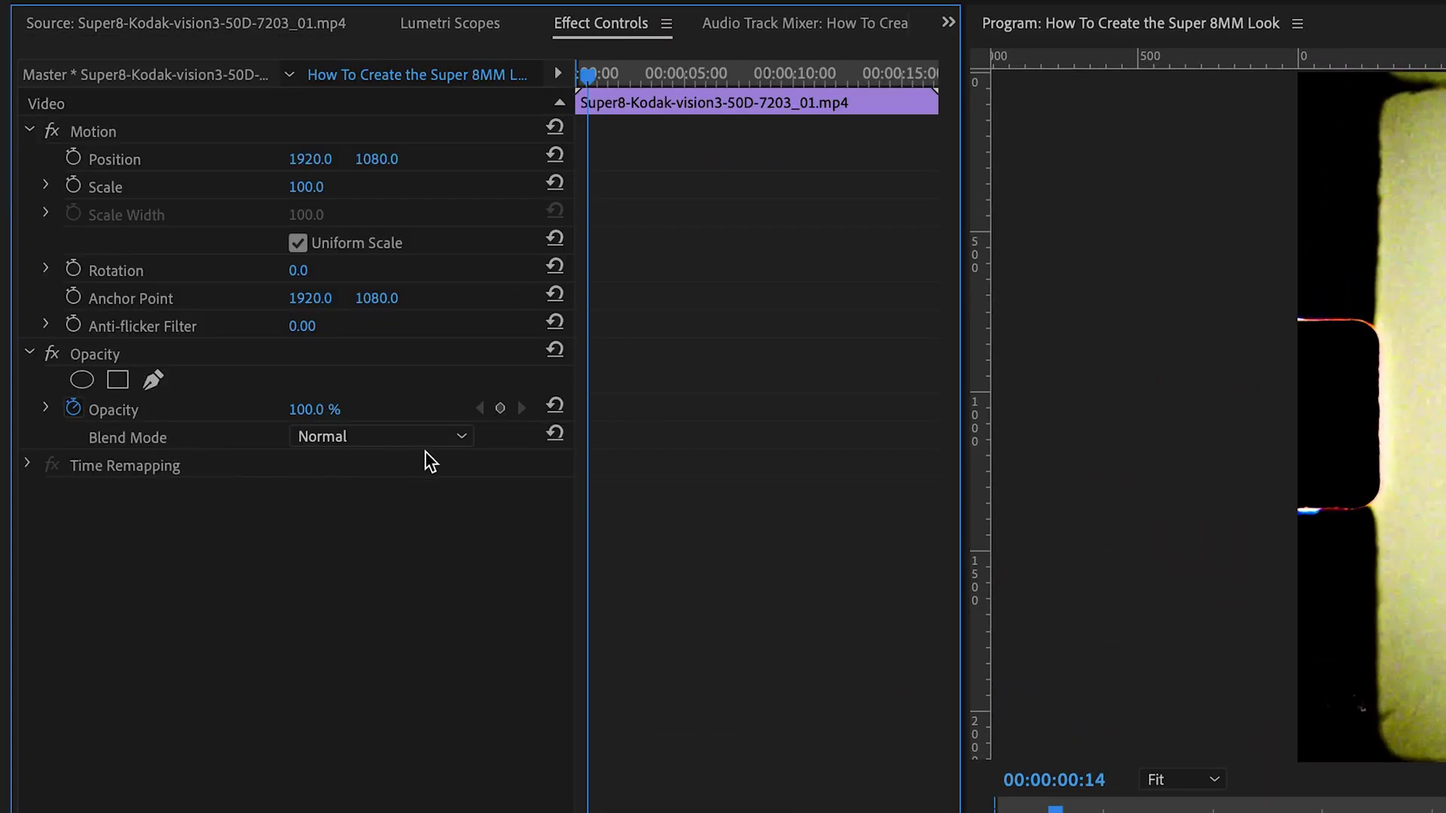
pyautogui.click(452, 438)
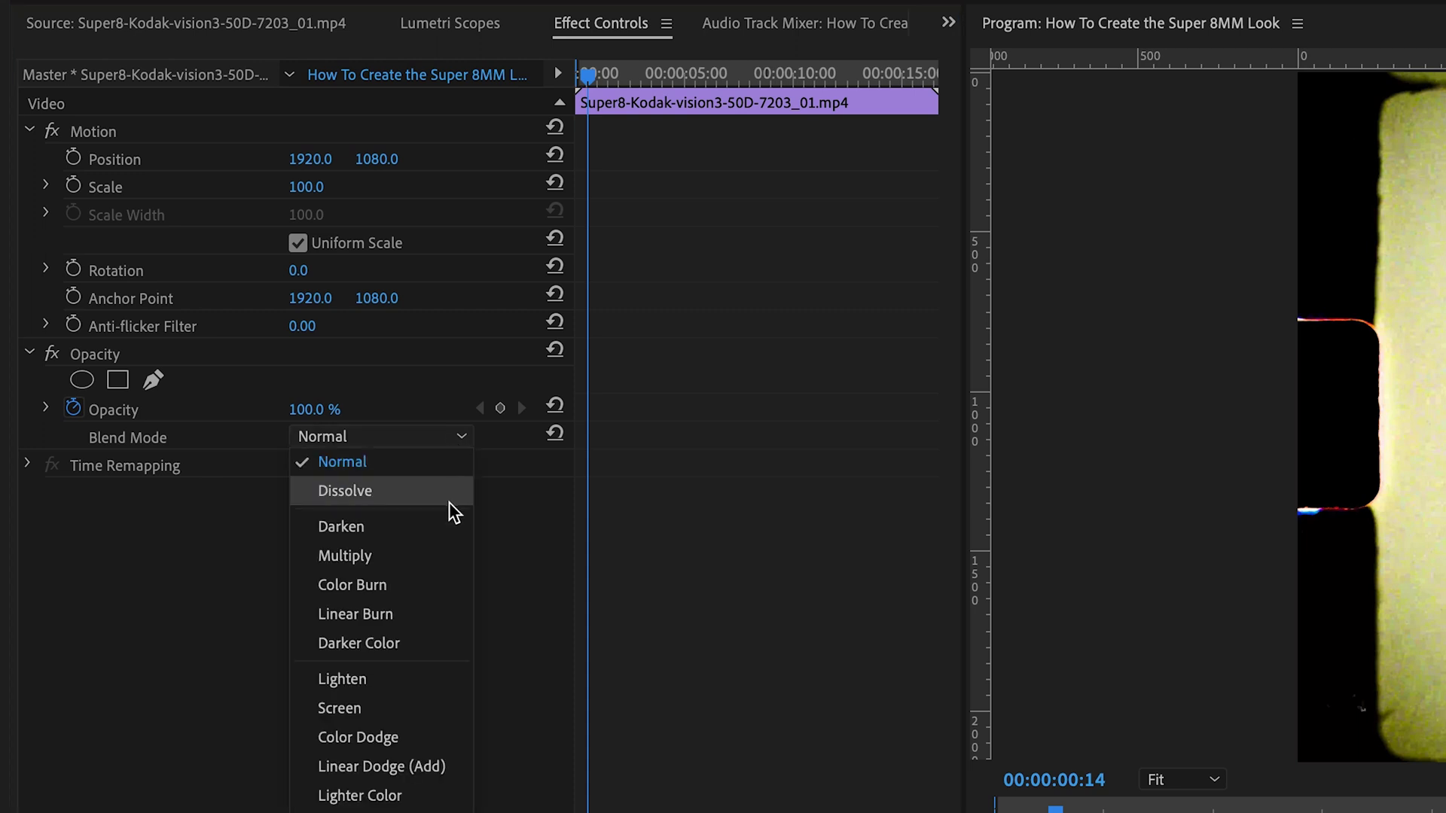
pyautogui.click(448, 550)
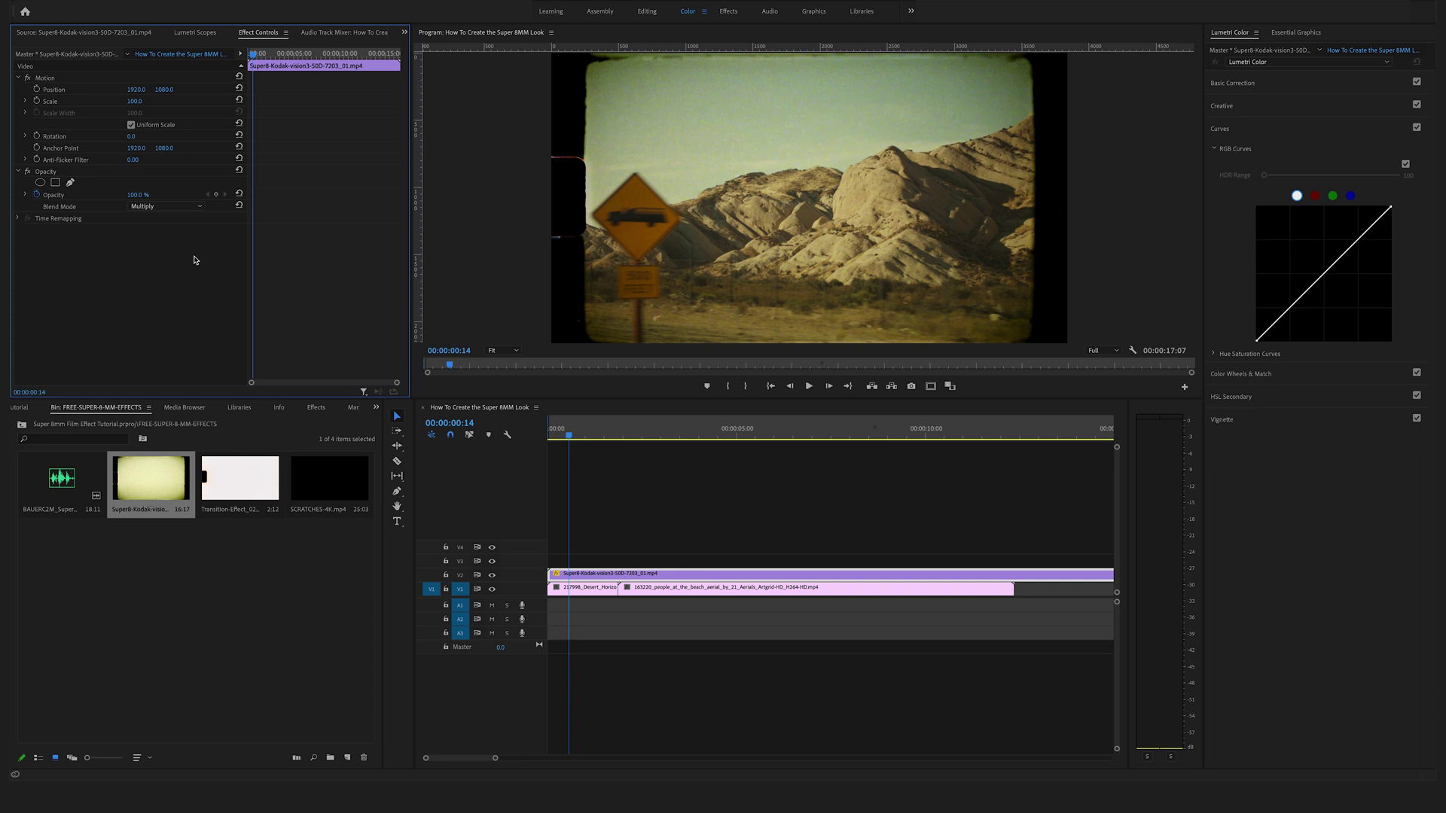
pyautogui.click(729, 685)
pyautogui.press('space')
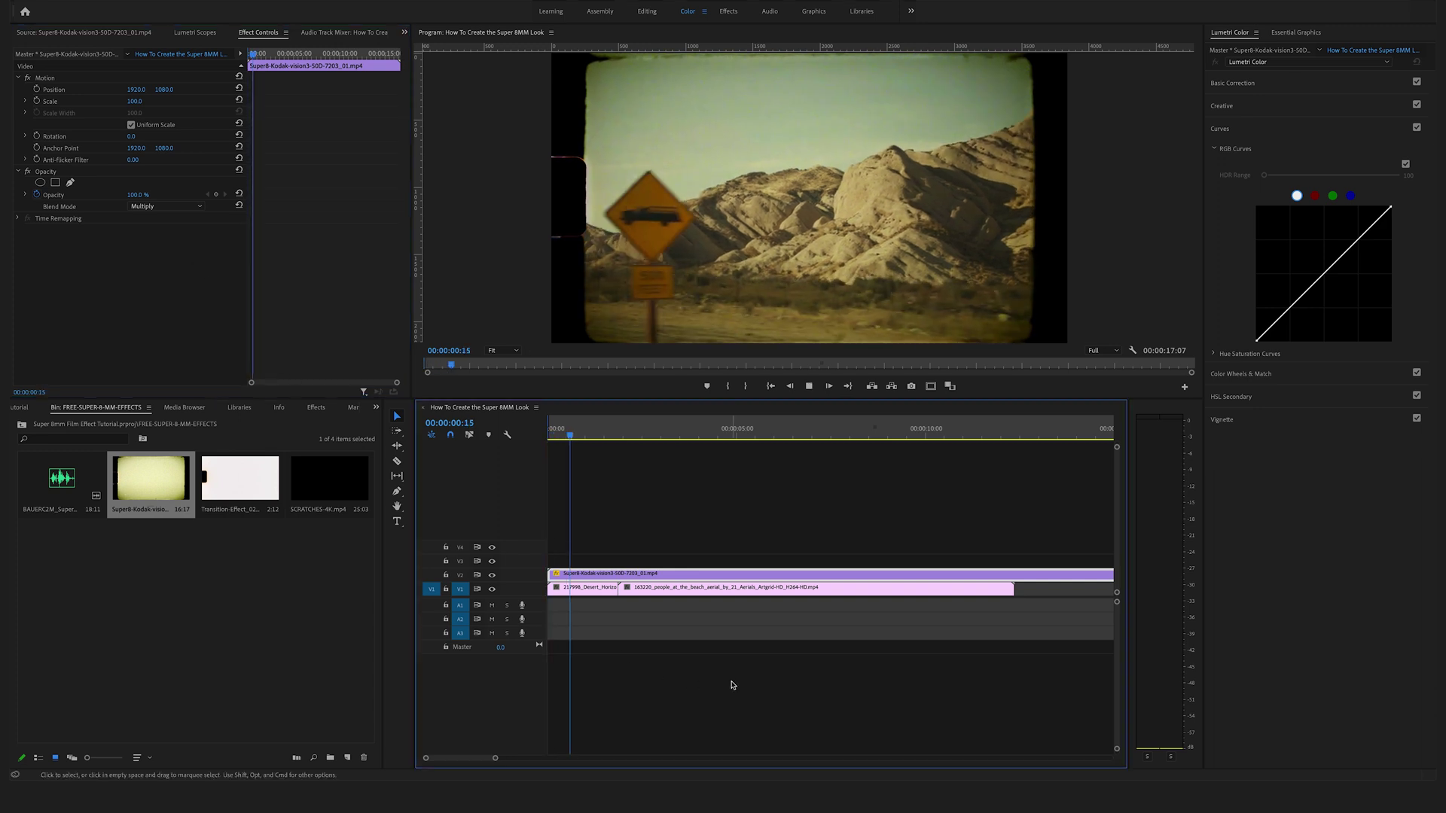
pyautogui.press('space')
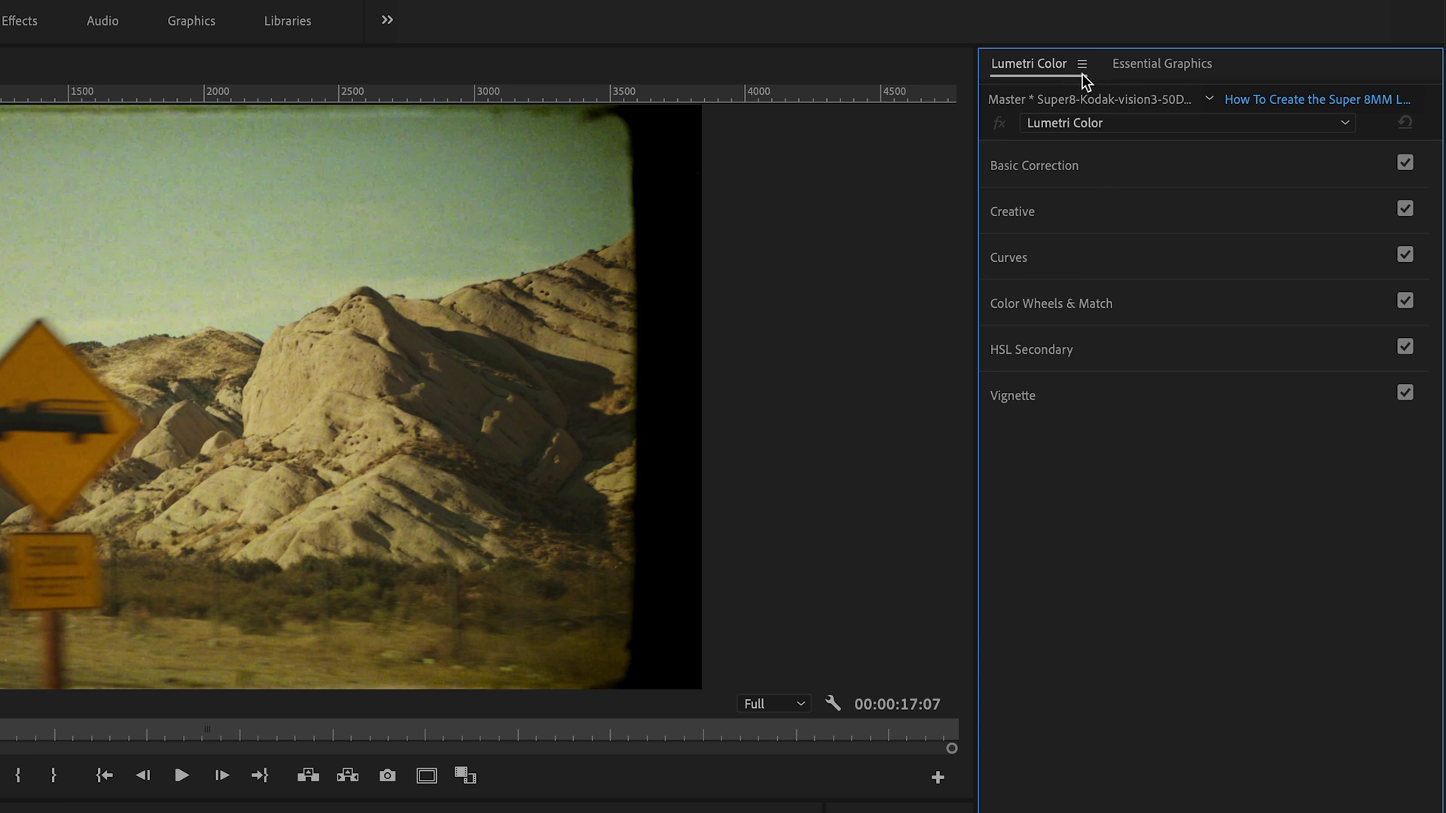
# Step: Lower the shadows and raise the highlights on the Lumetri RGB curve, then replay from the start
pyautogui.click(1069, 265)
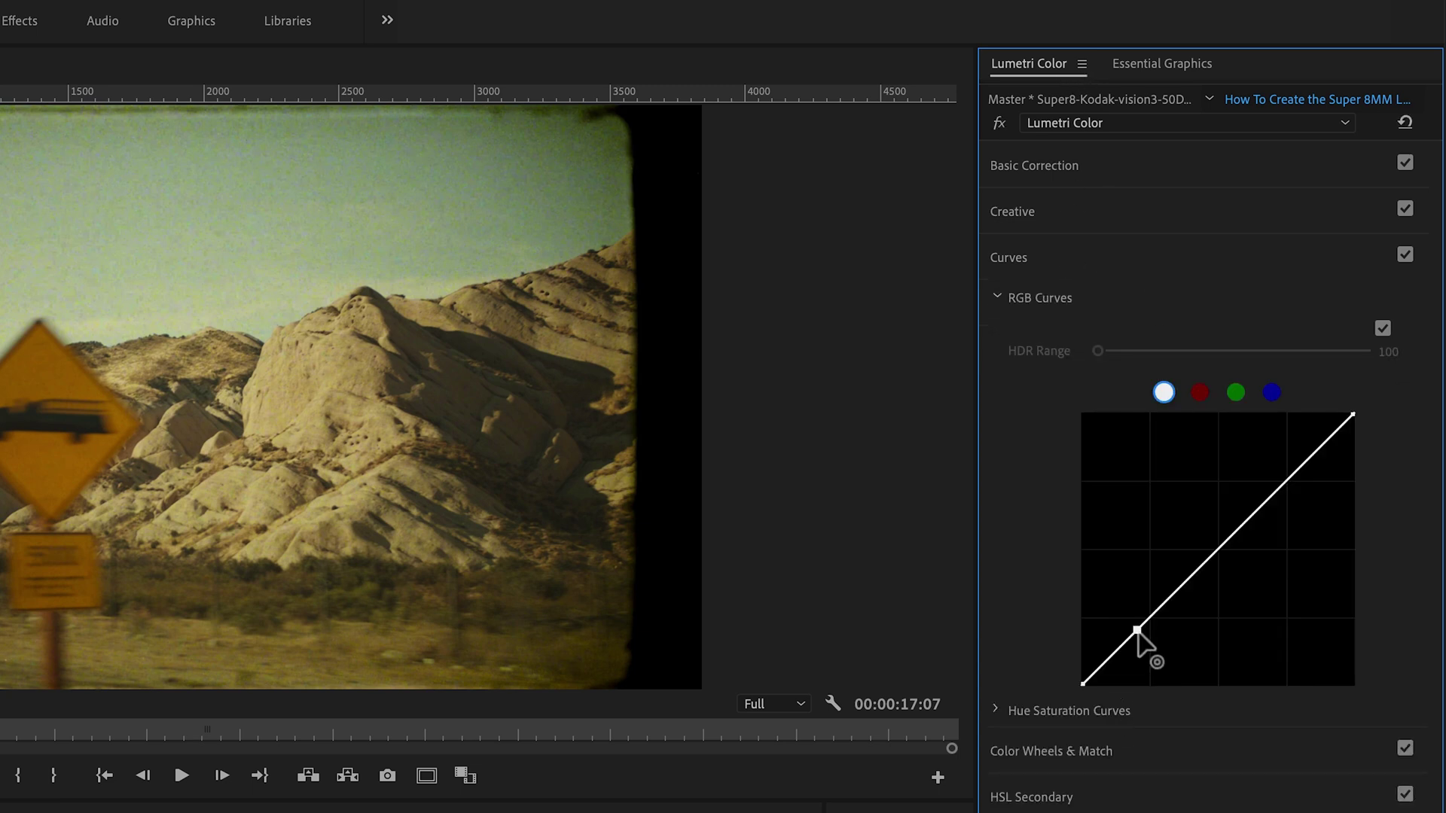
pyautogui.moveTo(1138, 631); pyautogui.dragTo(1158, 648)
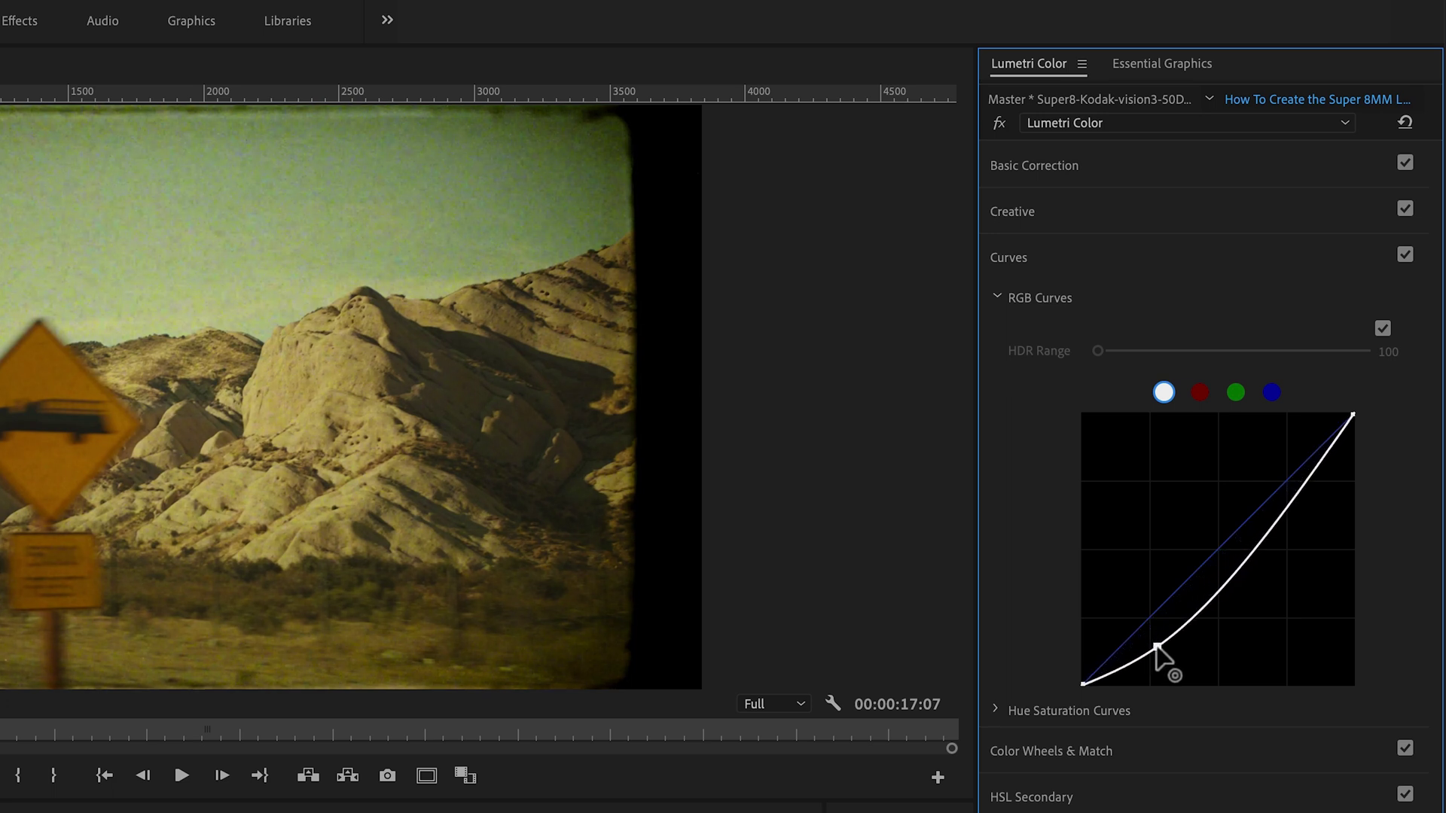
pyautogui.moveTo(1297, 493); pyautogui.dragTo(1278, 461)
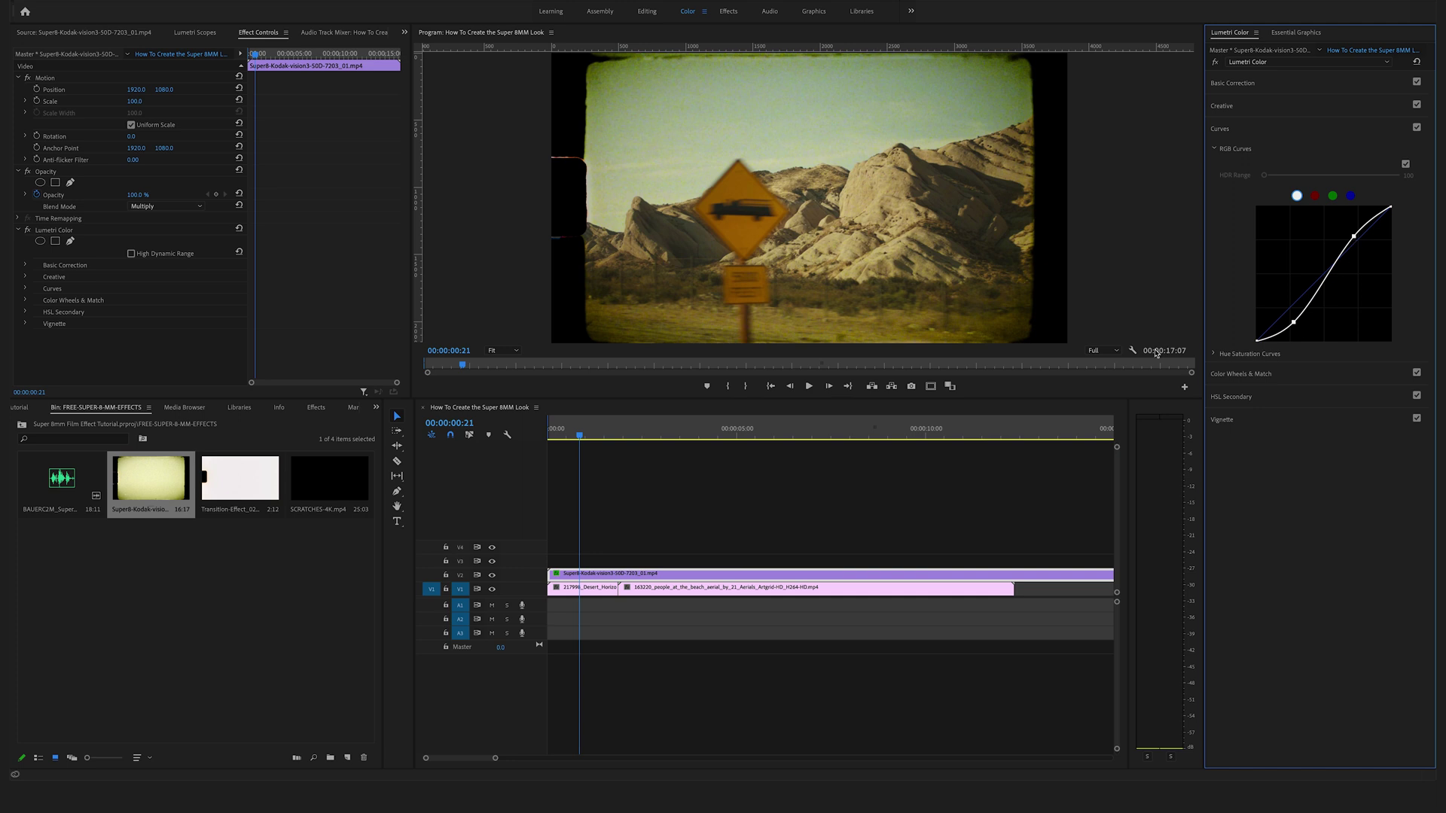
pyautogui.press('space')
pyautogui.click(600, 434)
pyautogui.moveTo(600, 434); pyautogui.dragTo(554, 434)
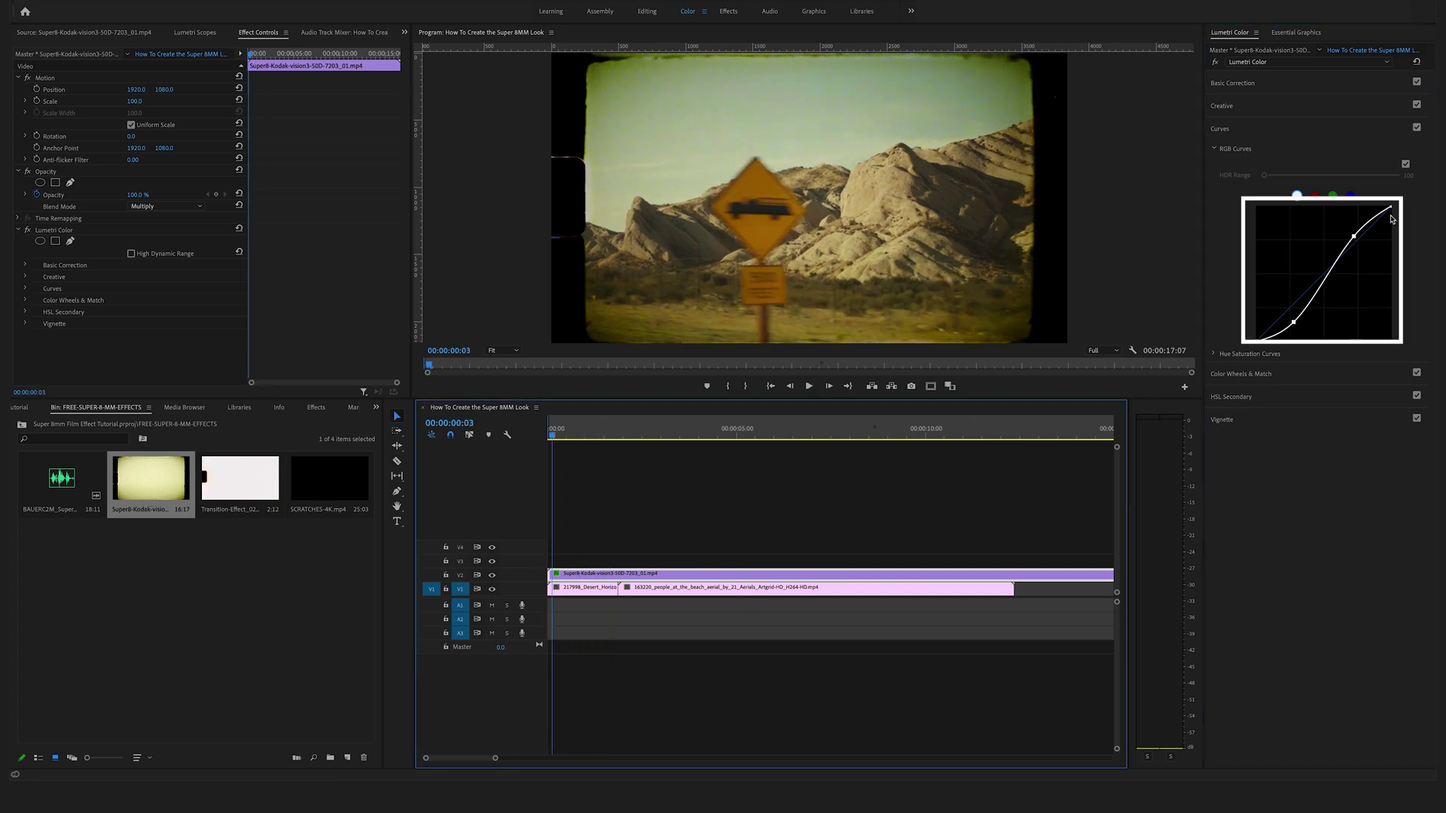
pyautogui.press('space')
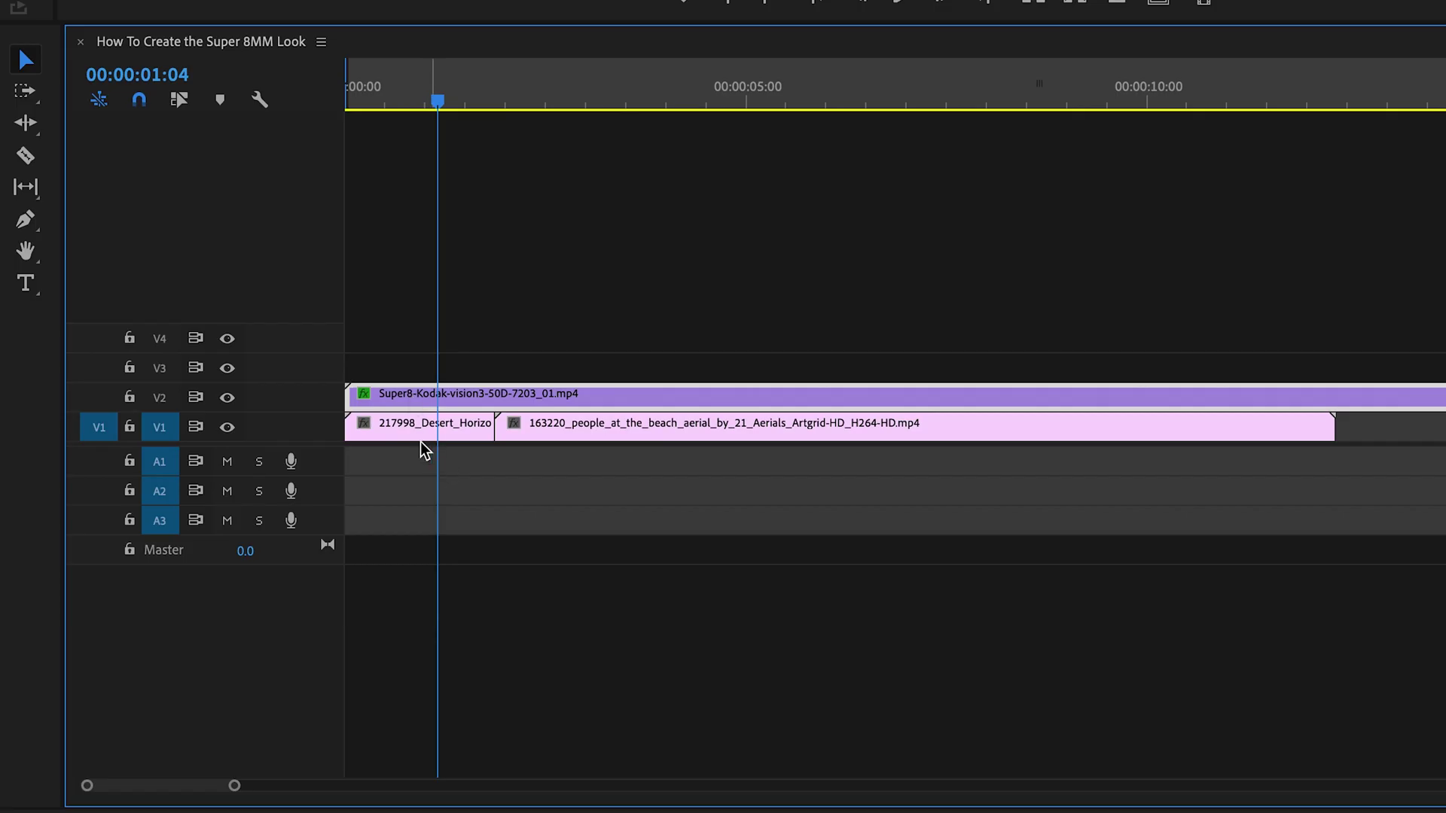
# Step: Move the Super8 frame clip to V3 and put SCRATCHES-4K.mp4 on V2 beneath it
pyautogui.moveTo(413, 407); pyautogui.dragTo(416, 382)
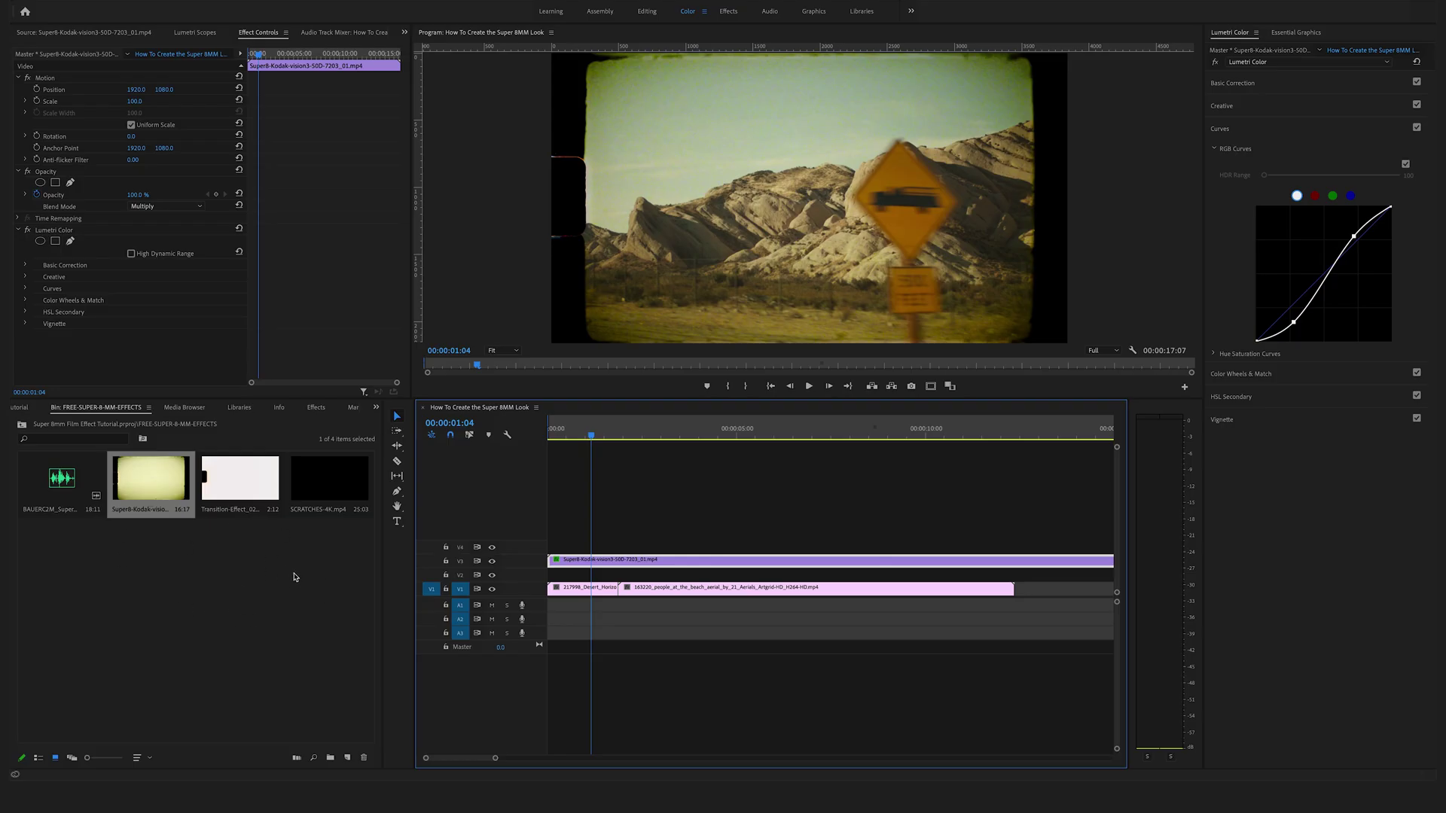
pyautogui.click(294, 577)
pyautogui.click(344, 498)
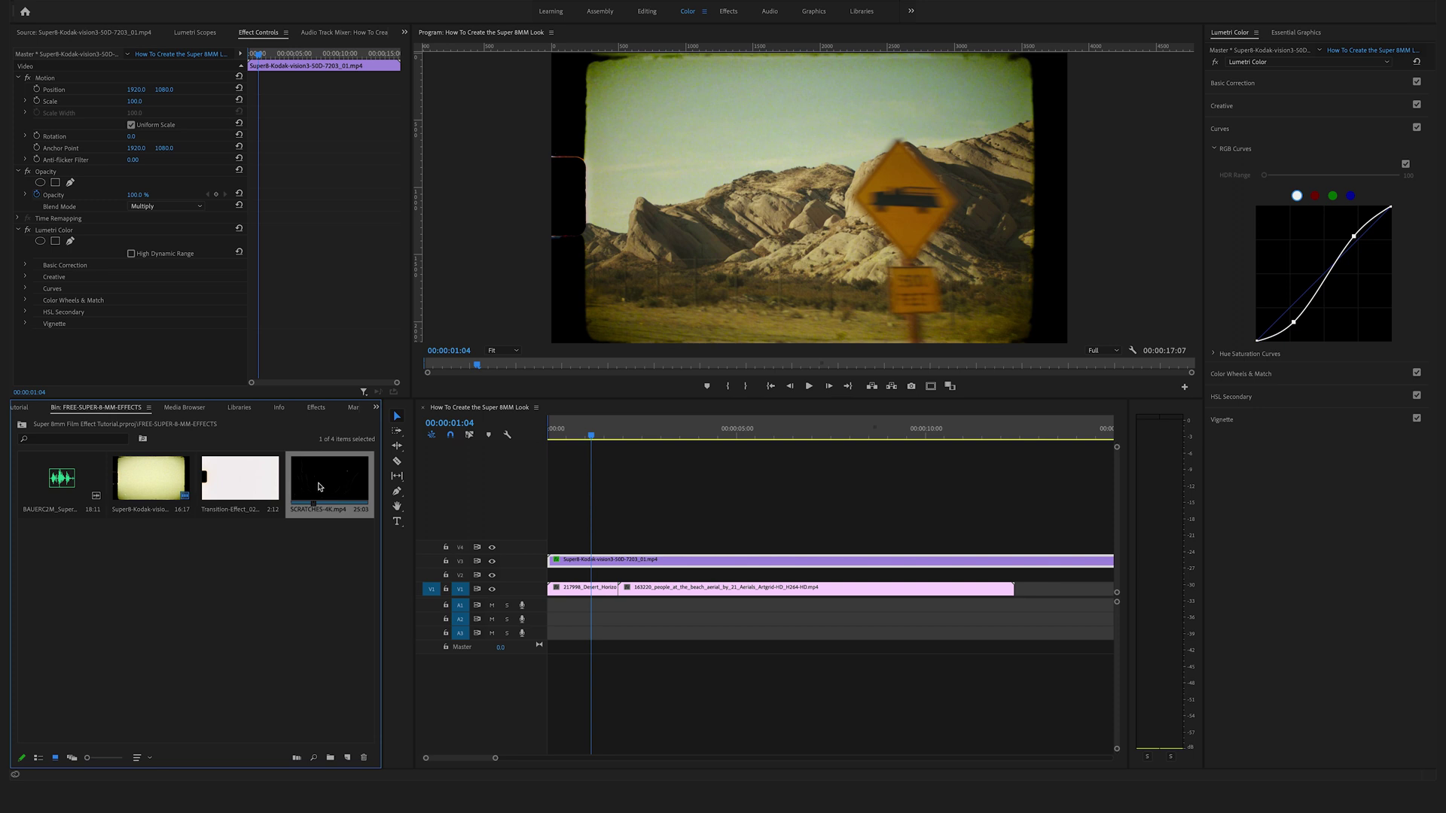
pyautogui.moveTo(314, 483); pyautogui.dragTo(551, 578)
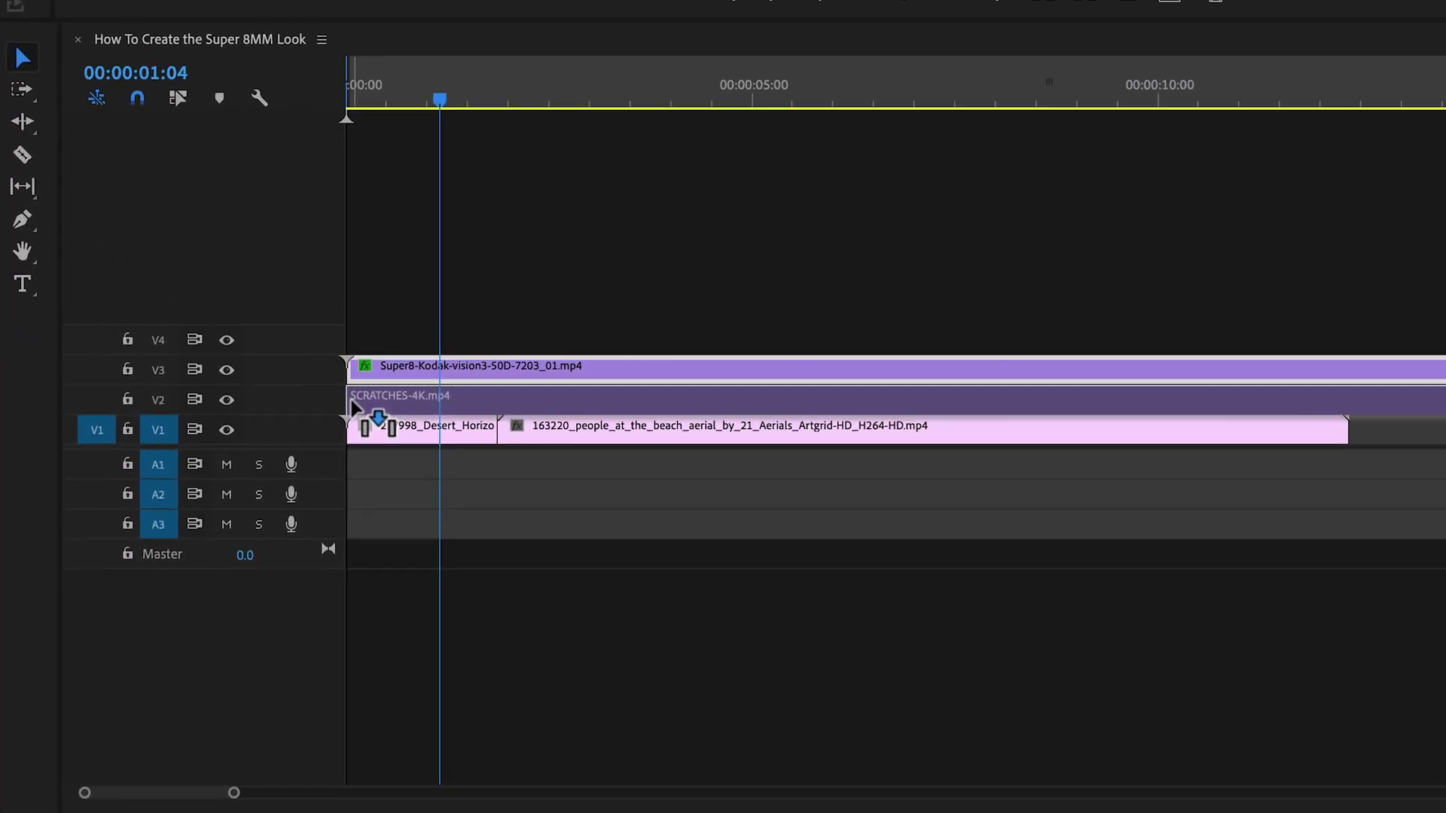
pyautogui.moveTo(376, 431); pyautogui.dragTo(425, 409)
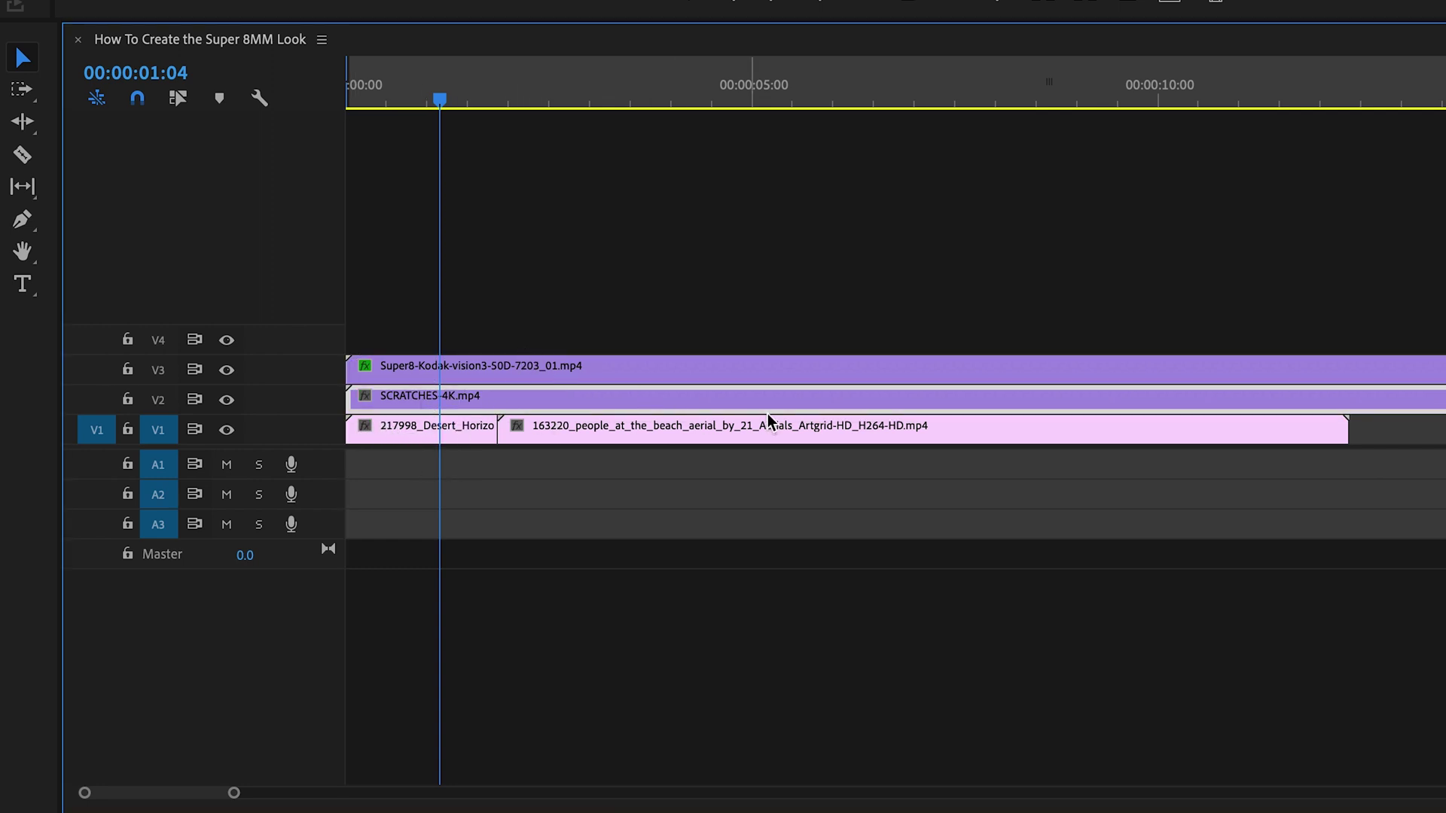
pyautogui.press('space')
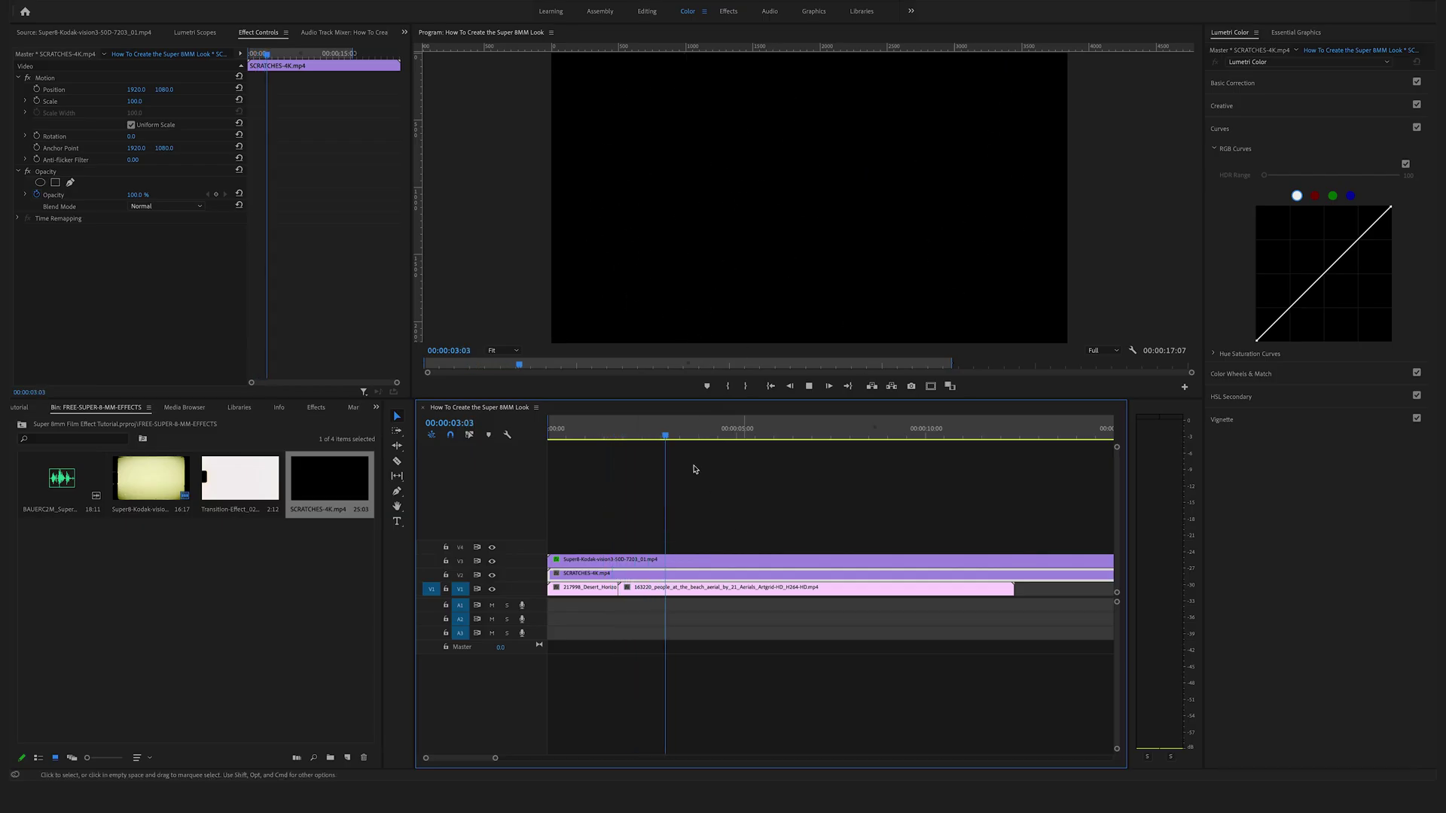
pyautogui.moveTo(682, 435); pyautogui.dragTo(599, 435)
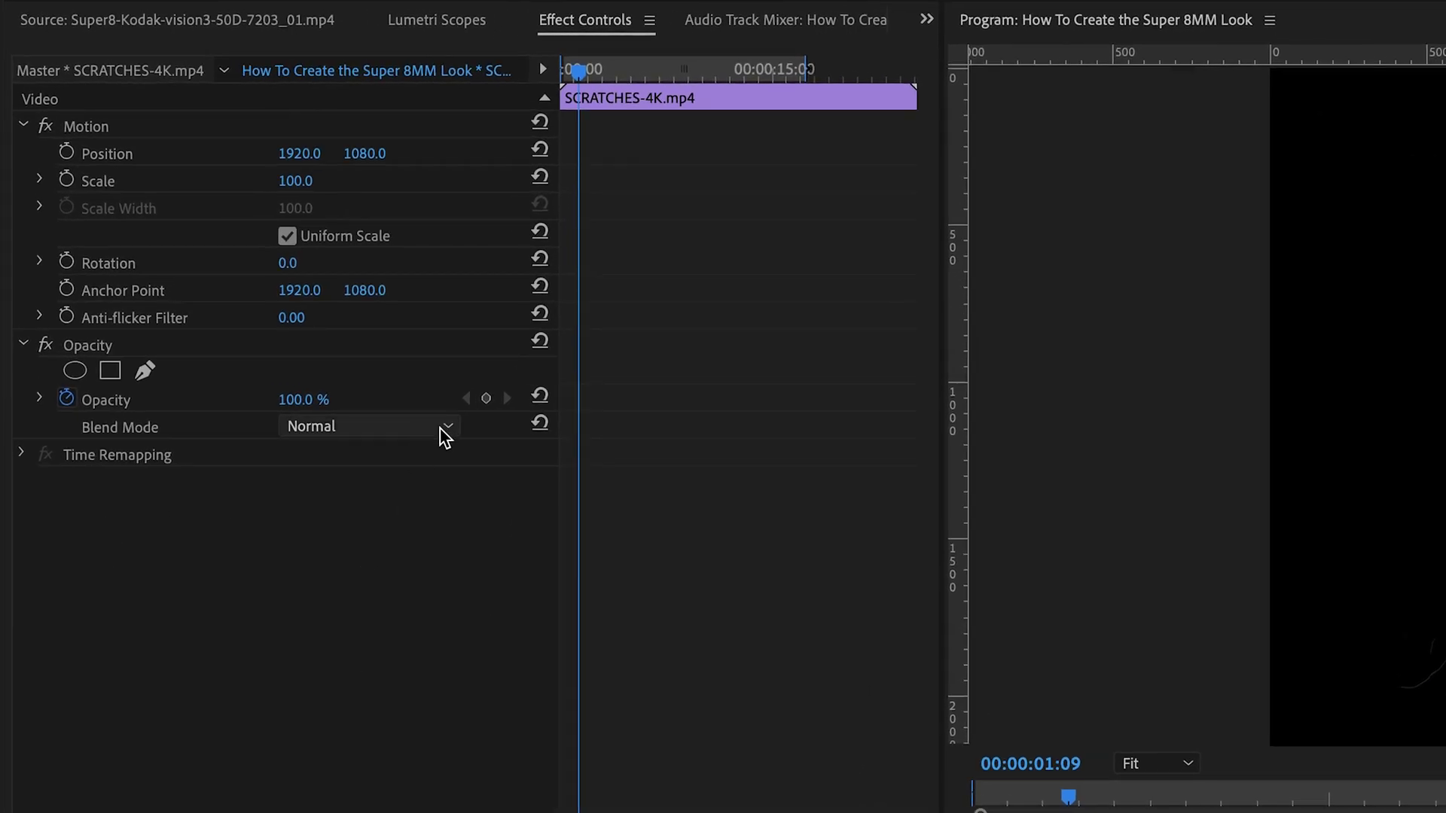
# Step: Set the SCRATCHES-4K layer's blend mode to Screen and review it over the beach footage
pyautogui.click(444, 430)
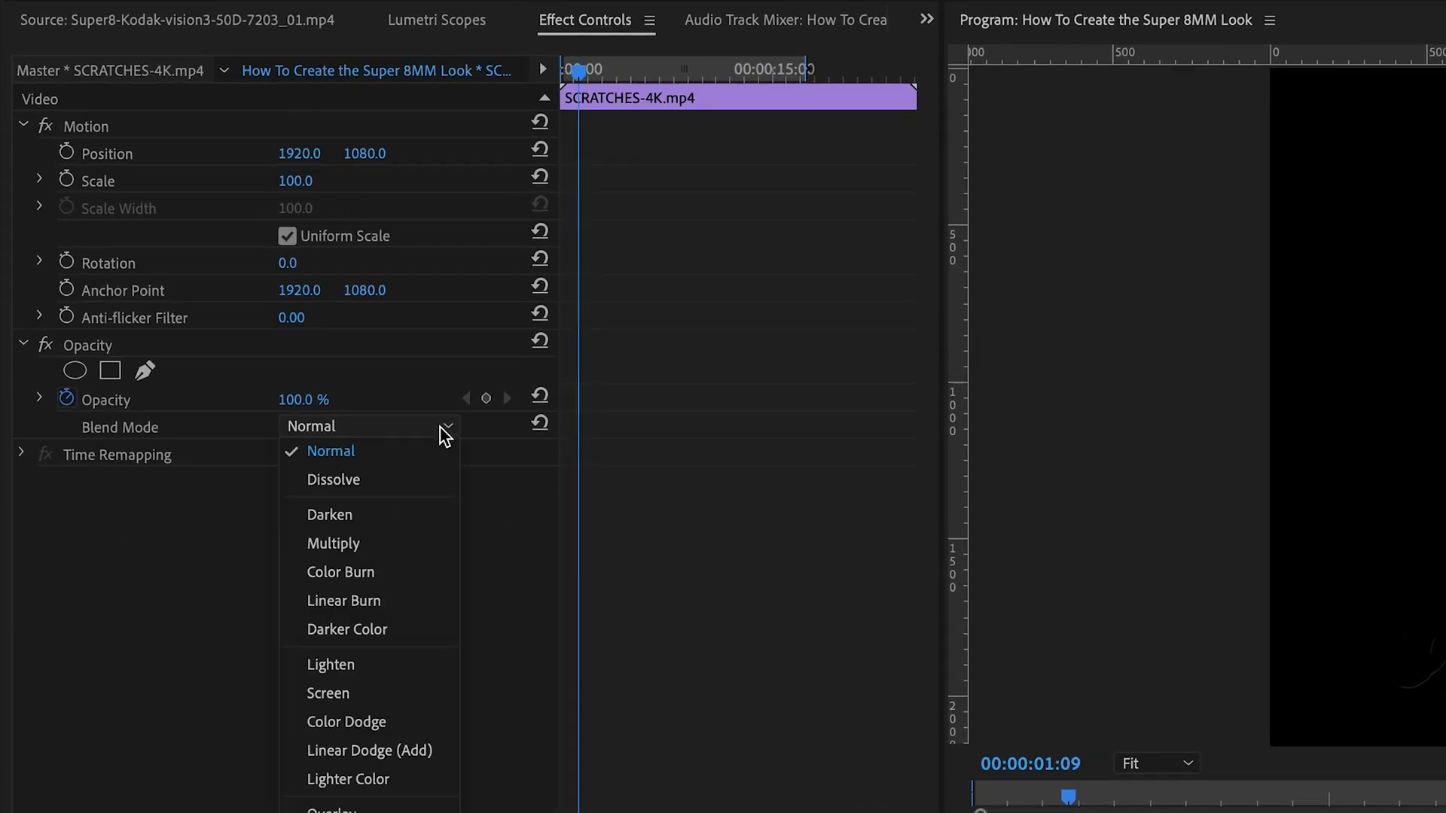
pyautogui.click(389, 694)
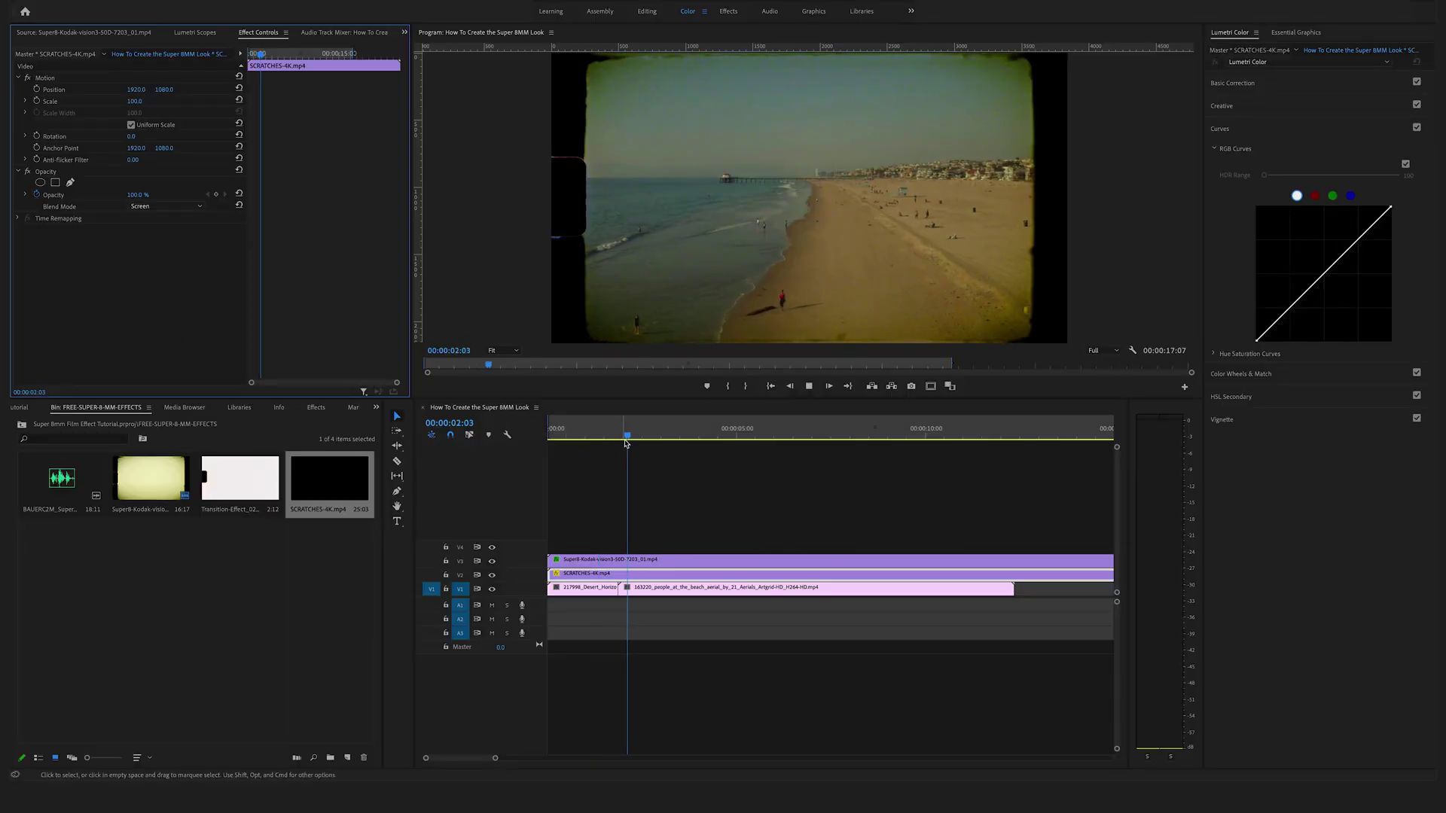
pyautogui.click(749, 433)
pyautogui.moveTo(734, 436); pyautogui.dragTo(620, 434)
# Step: Load Transition-Effect_02_N.mp4 and place it on track V4 at the sequence start
pyautogui.click(230, 509)
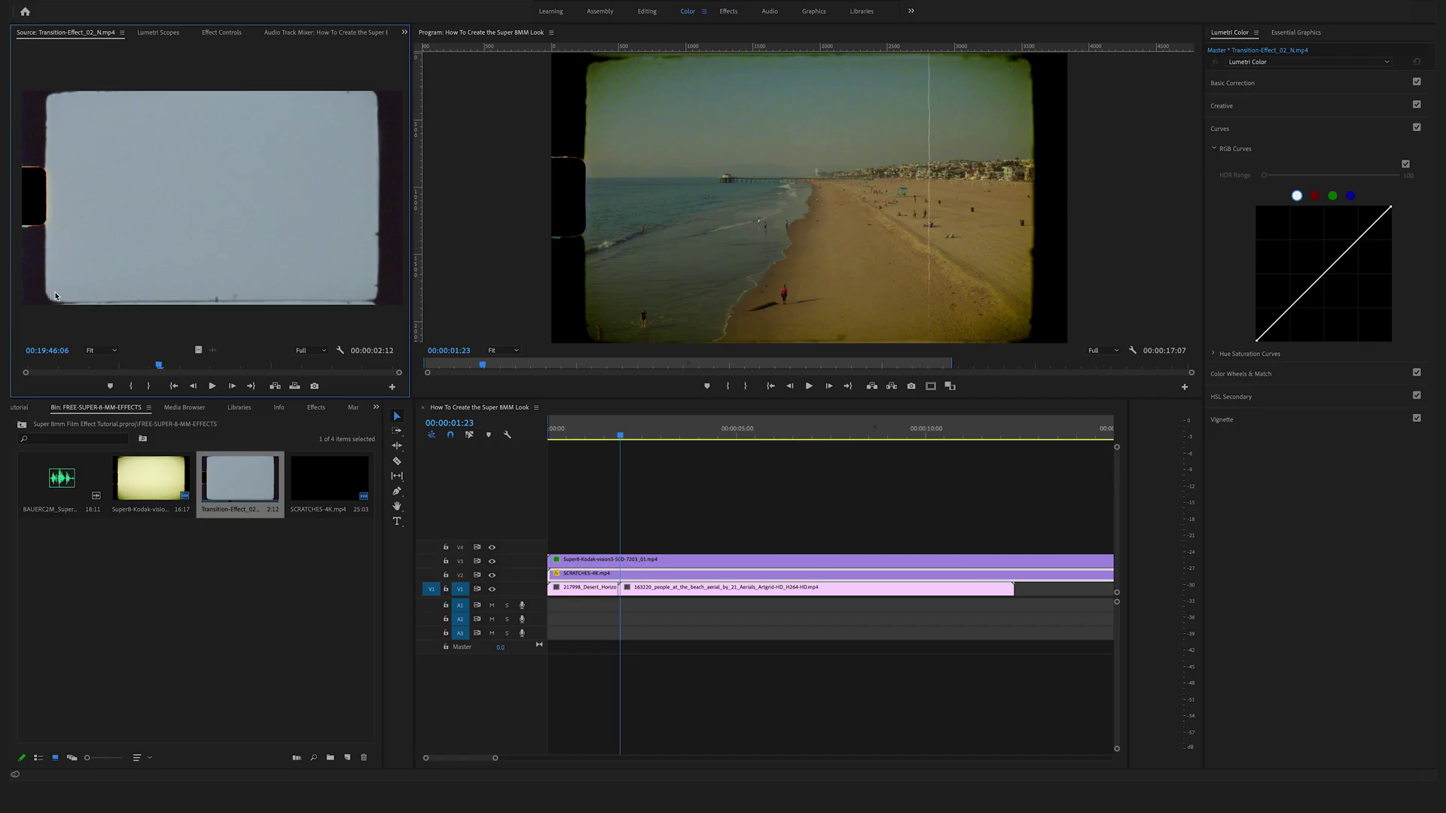
pyautogui.moveTo(76, 370); pyautogui.dragTo(11, 367)
pyautogui.doubleClick(221, 487)
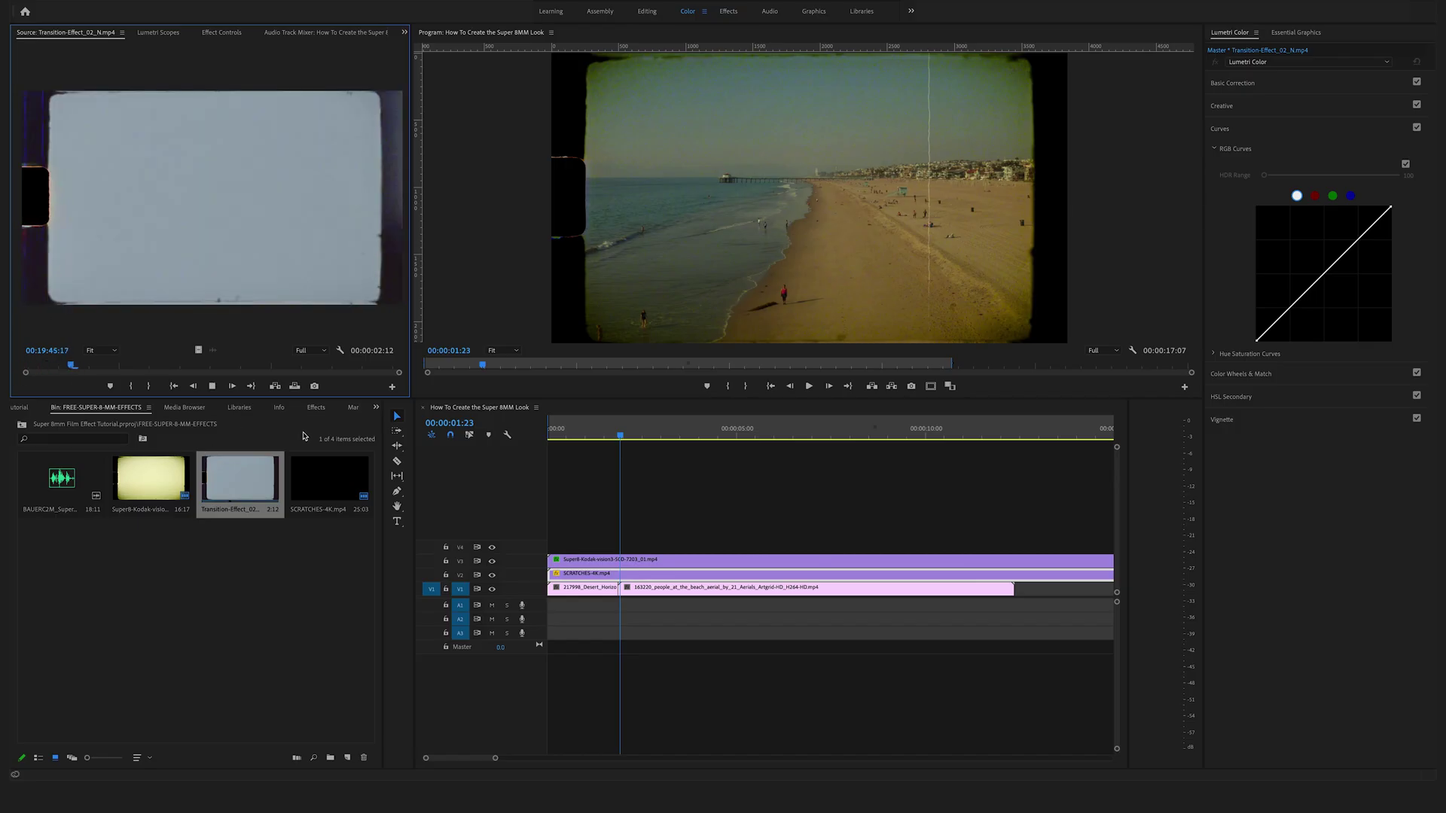
pyautogui.moveTo(214, 490); pyautogui.dragTo(527, 550)
pyautogui.moveTo(620, 431); pyautogui.dragTo(538, 441)
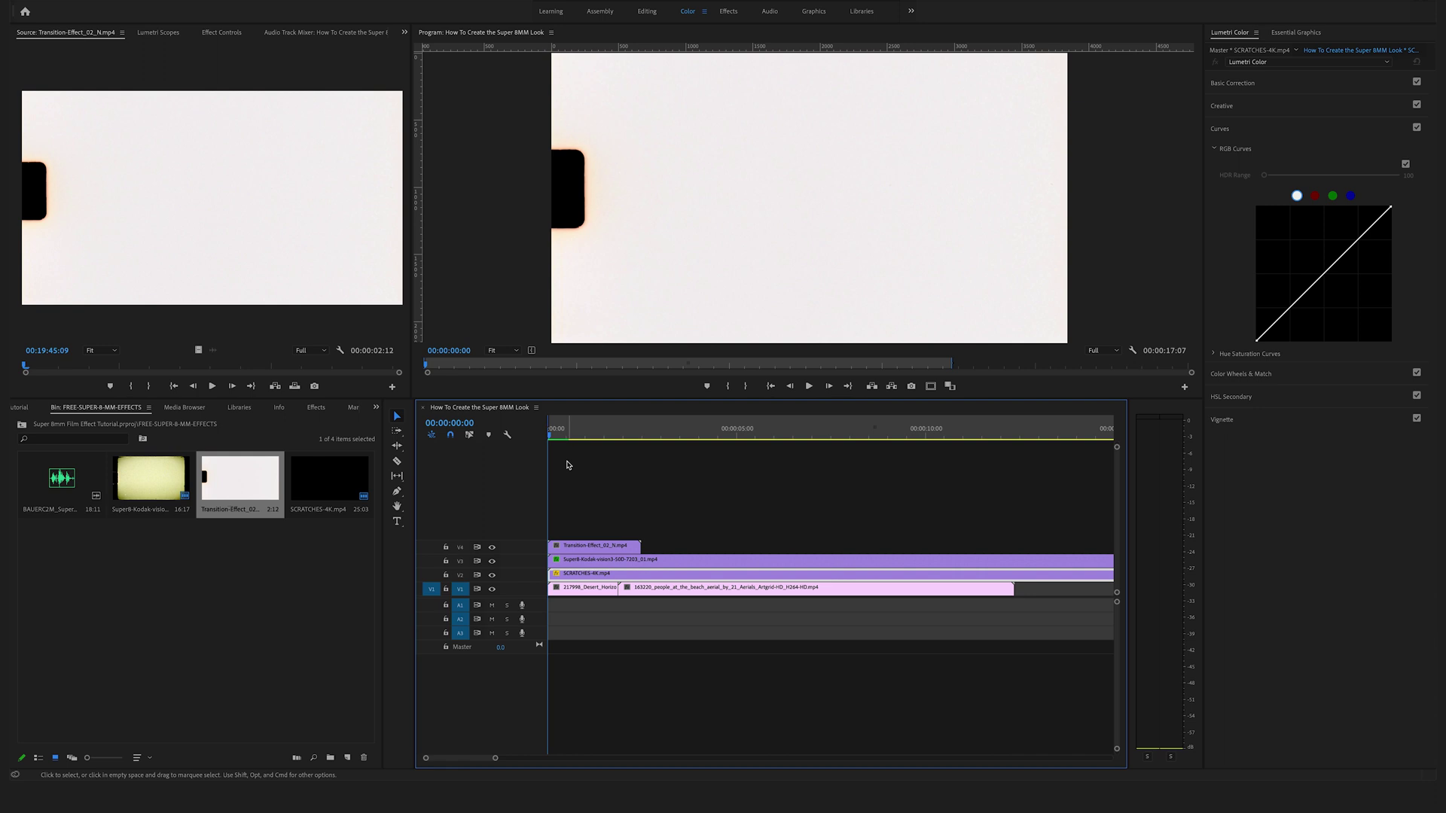
# Step: Trim the V4 transition clip to about 11 frames and zoom the timeline in
pyautogui.press('space')
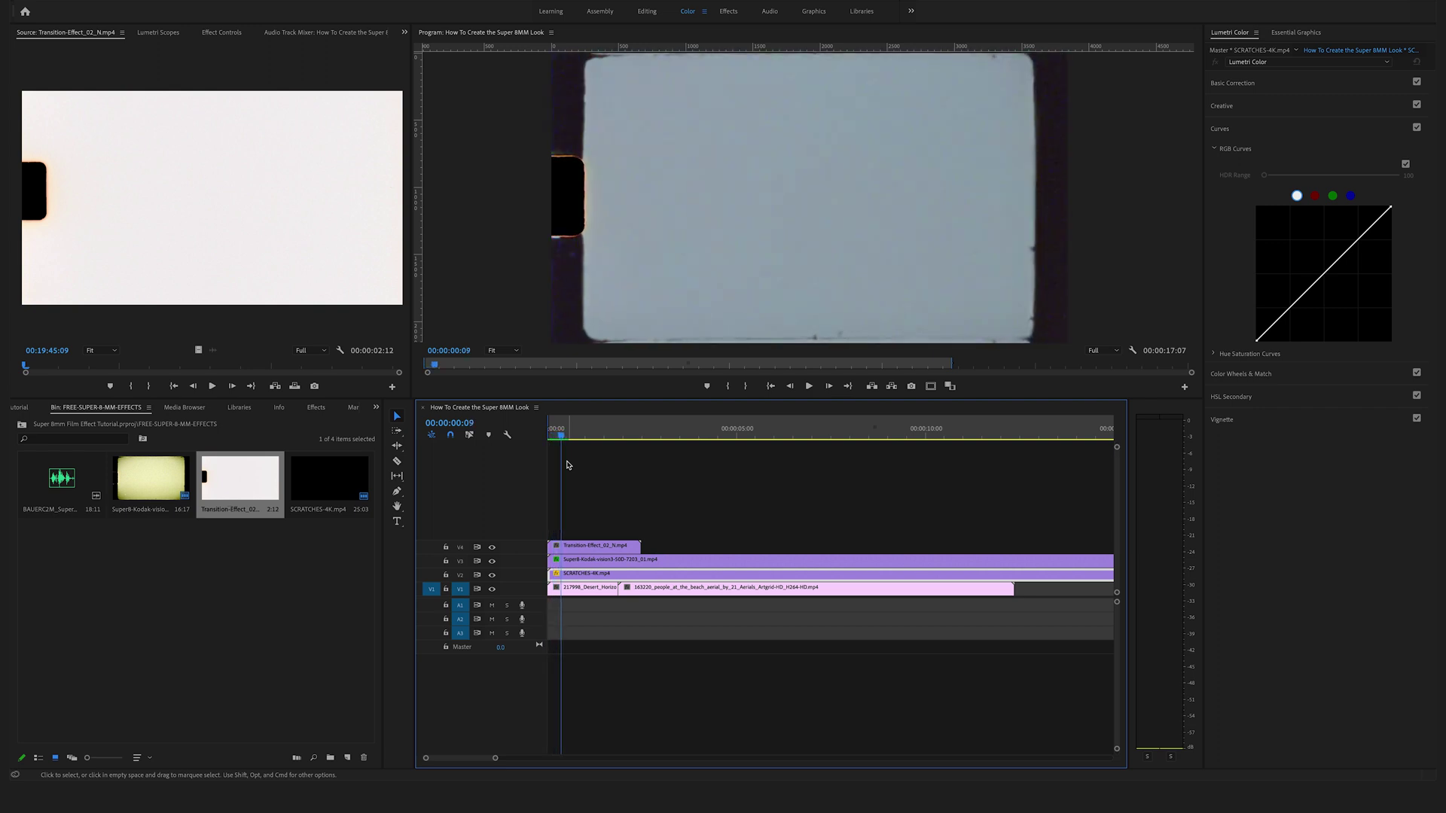
pyautogui.press('Left')
pyautogui.press('Left')
pyautogui.press('Left')
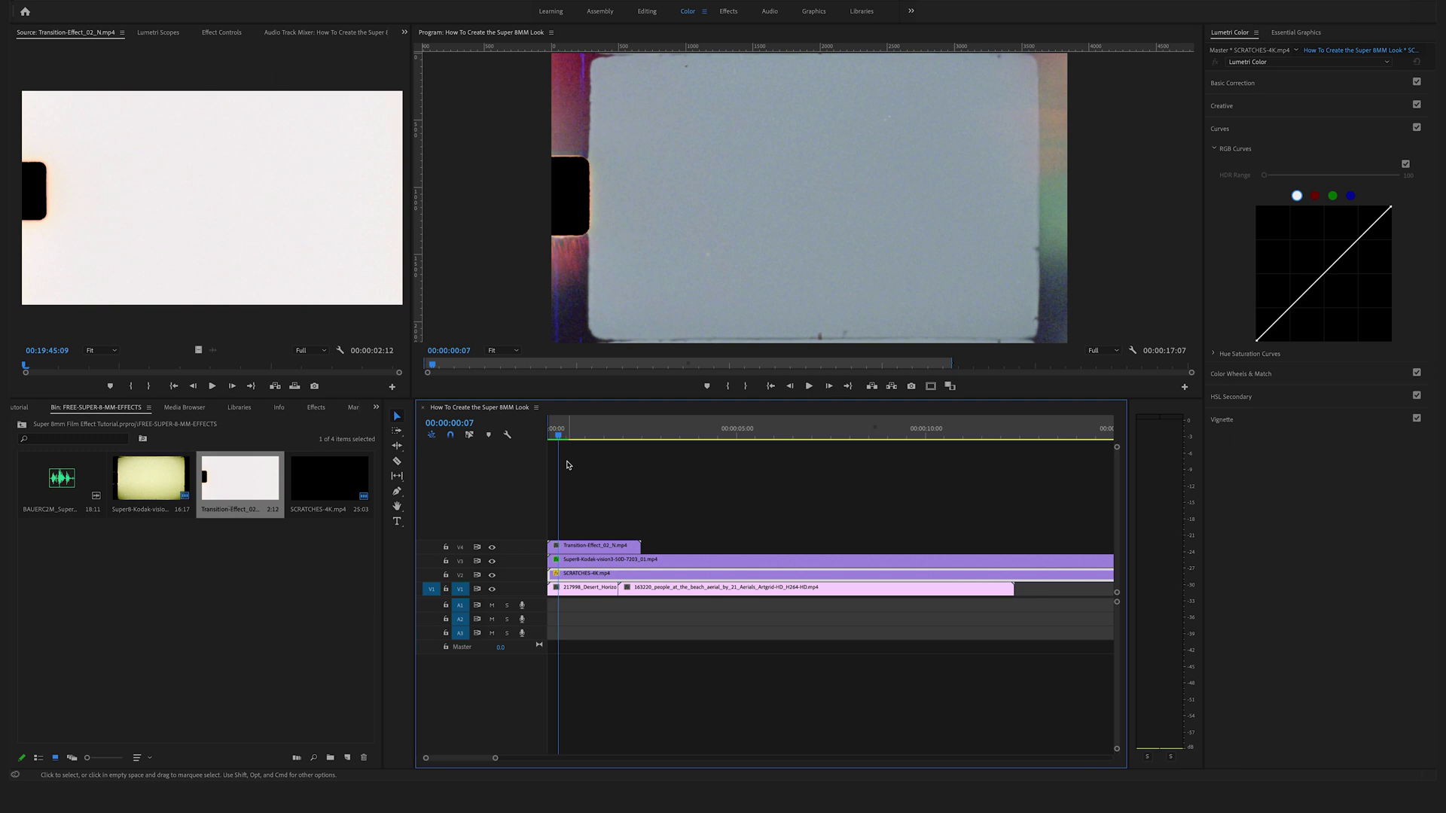
pyautogui.press('Right')
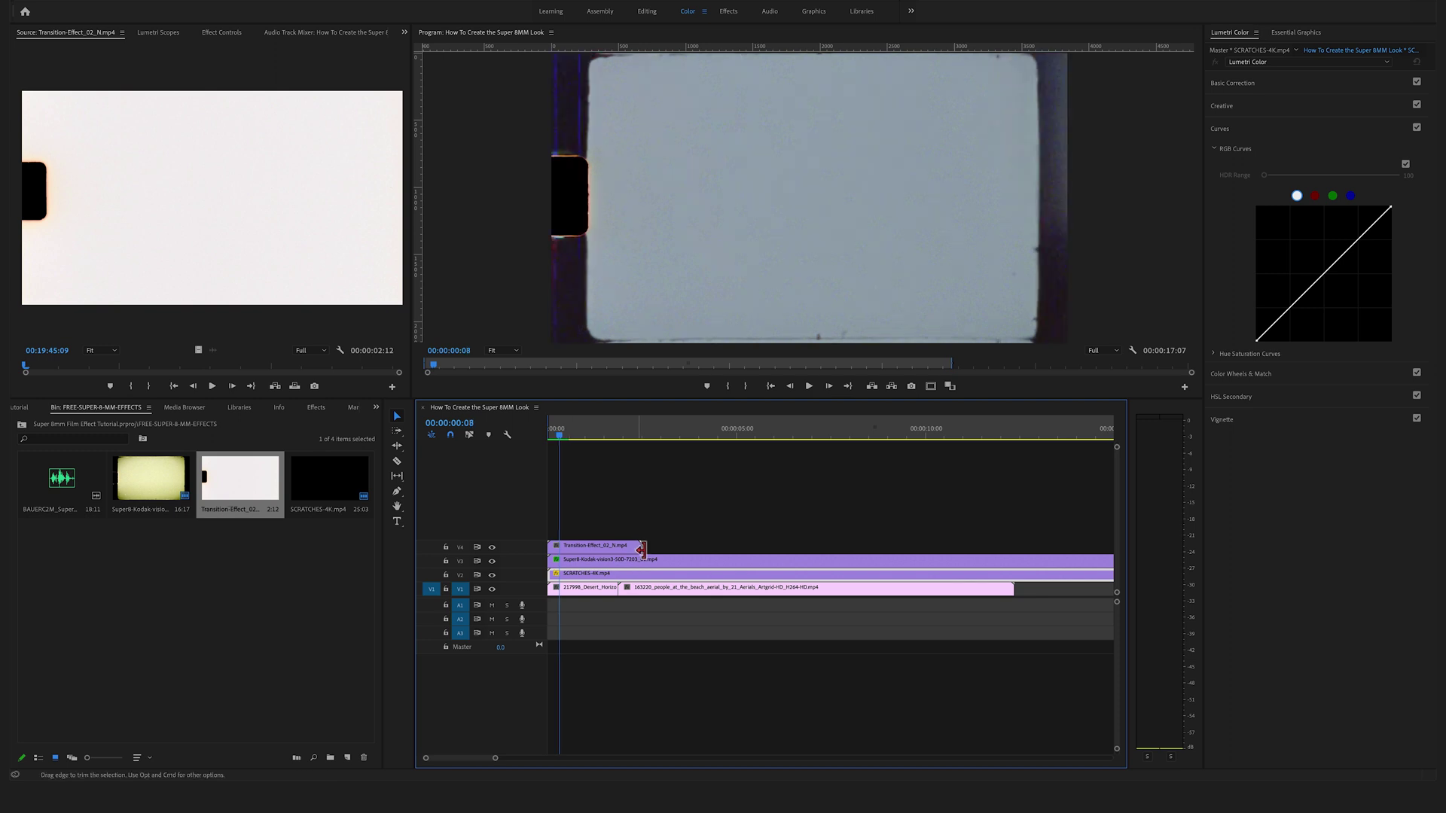
pyautogui.moveTo(642, 545)
pyautogui.mouseDown()
pyautogui.moveTo(601, 546)
pyautogui.moveTo(630, 546)
pyautogui.mouseUp()
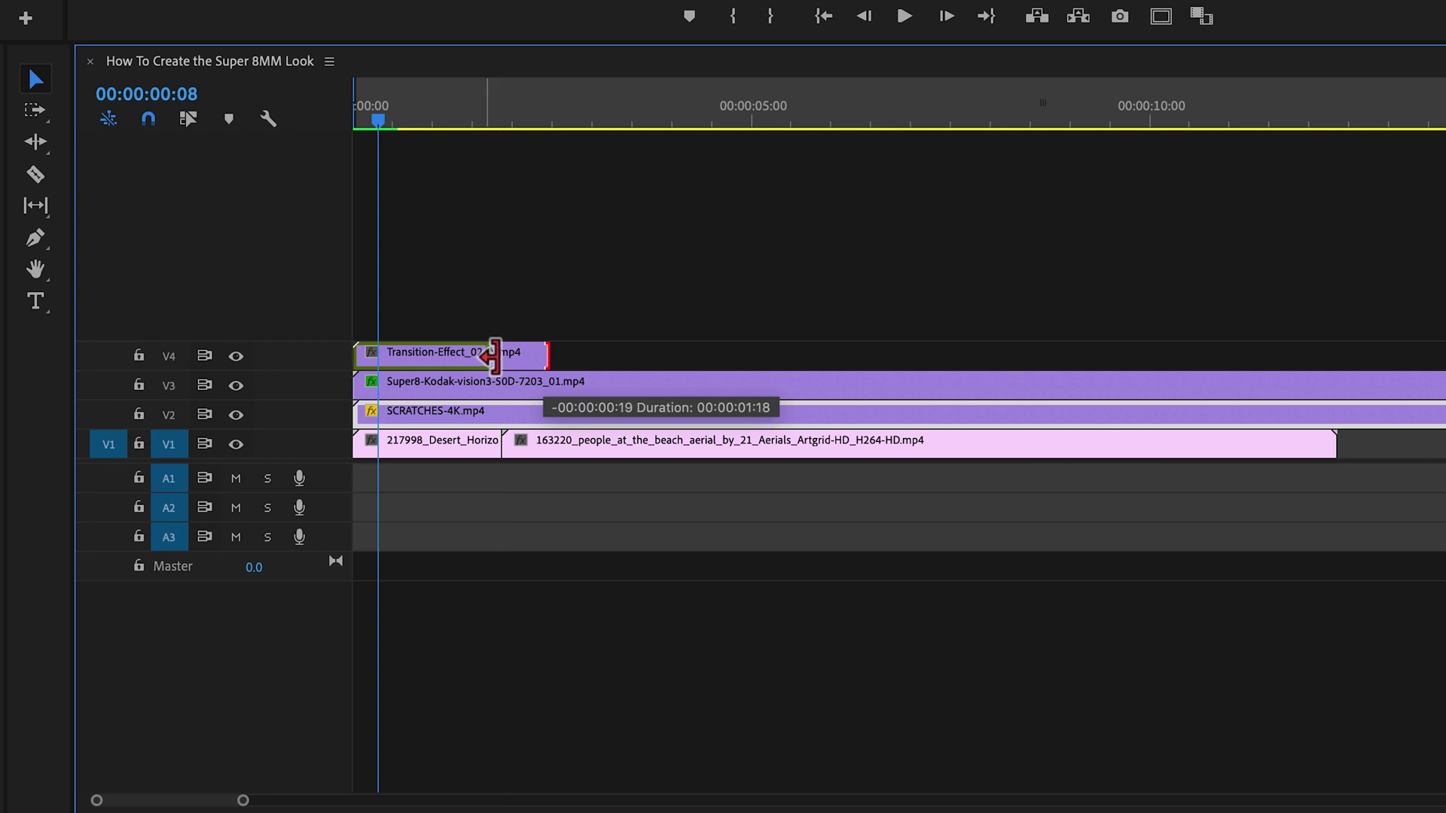
pyautogui.moveTo(528, 356); pyautogui.dragTo(387, 350)
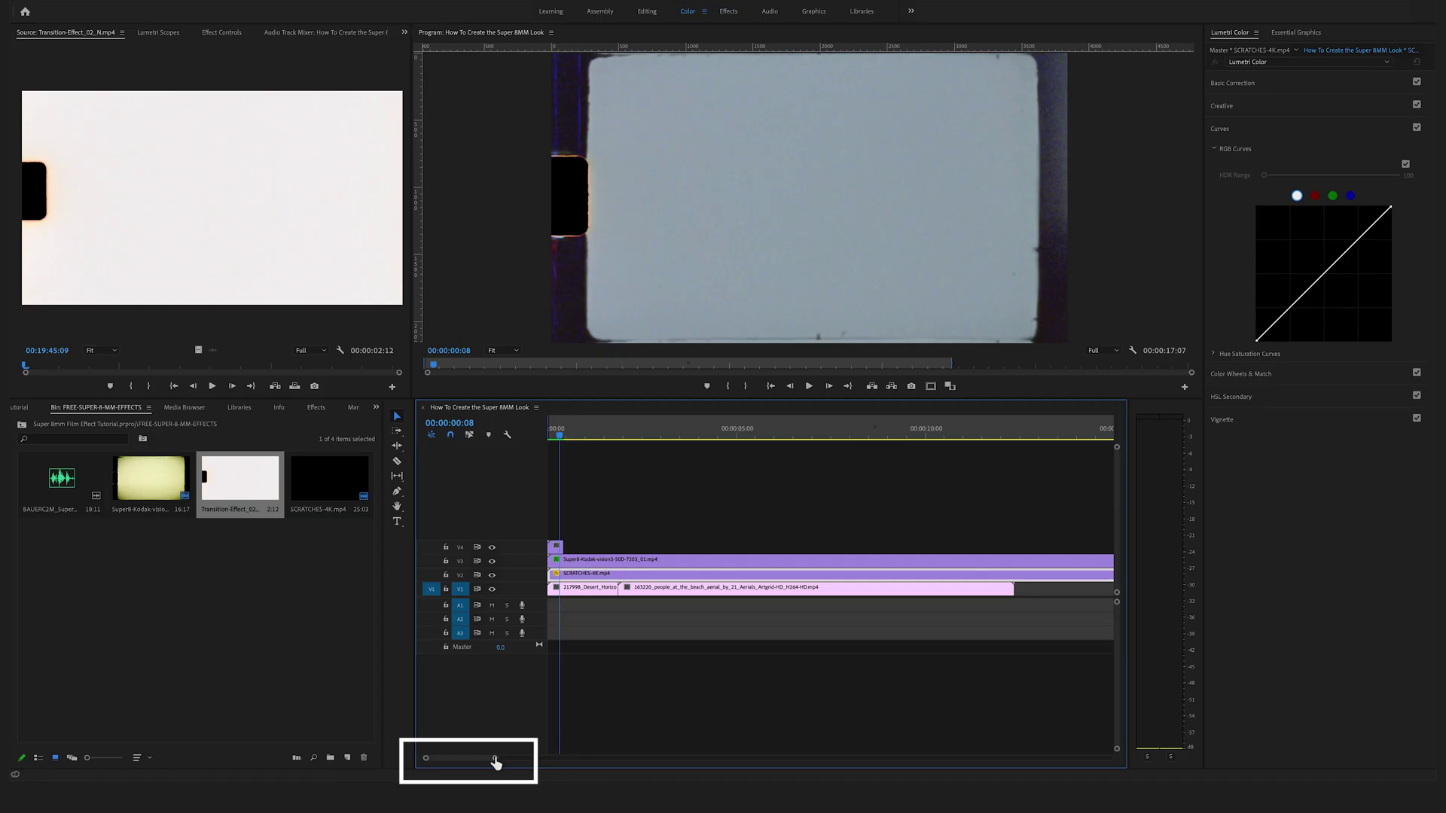
pyautogui.moveTo(495, 759); pyautogui.dragTo(472, 761)
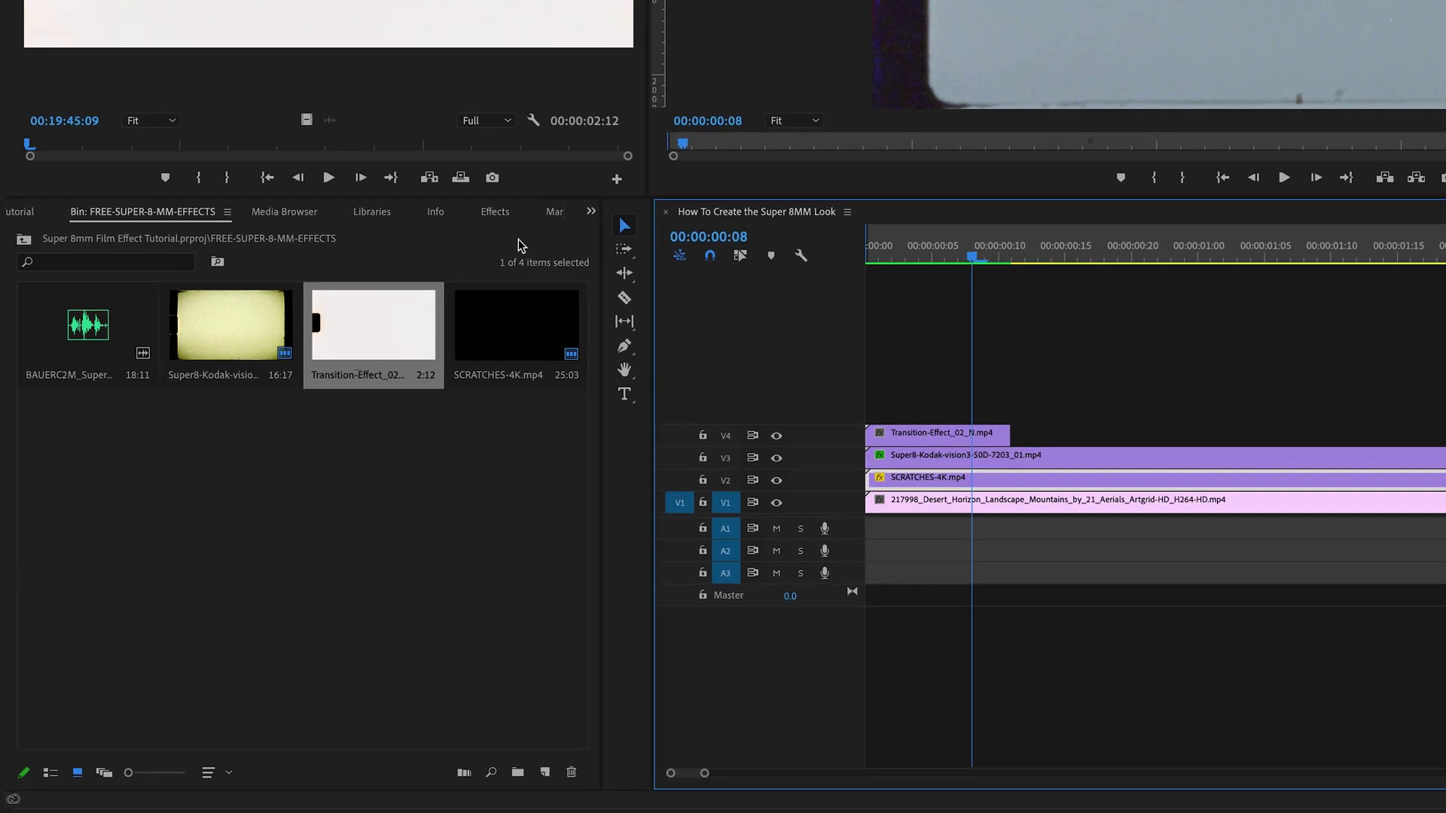
# Step: Apply Video Transitions > Dissolve > Film Dissolve to the V4 Transition-Effect clip and play it
pyautogui.click(495, 212)
pyautogui.click(147, 238)
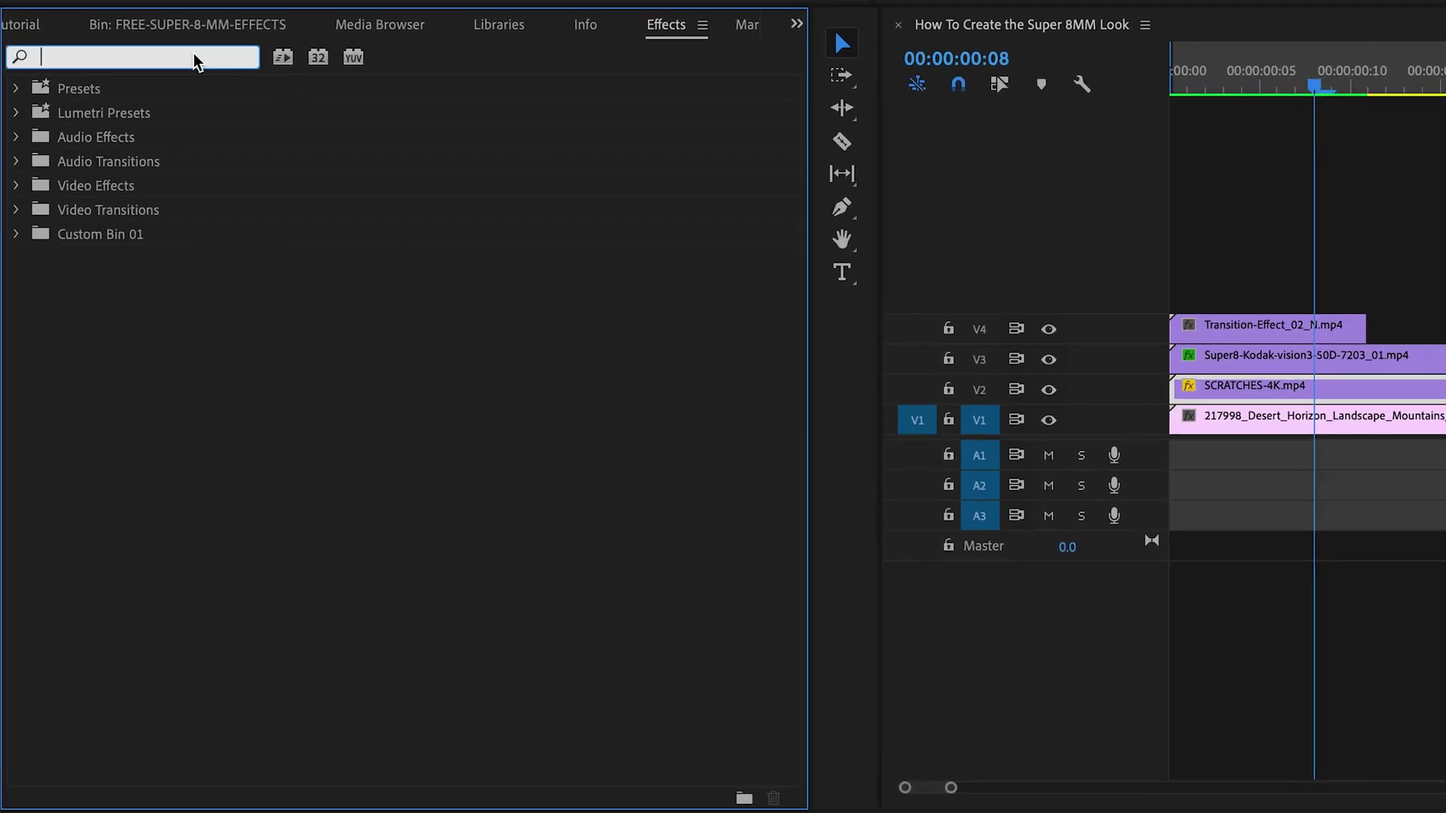
pyautogui.click(17, 210)
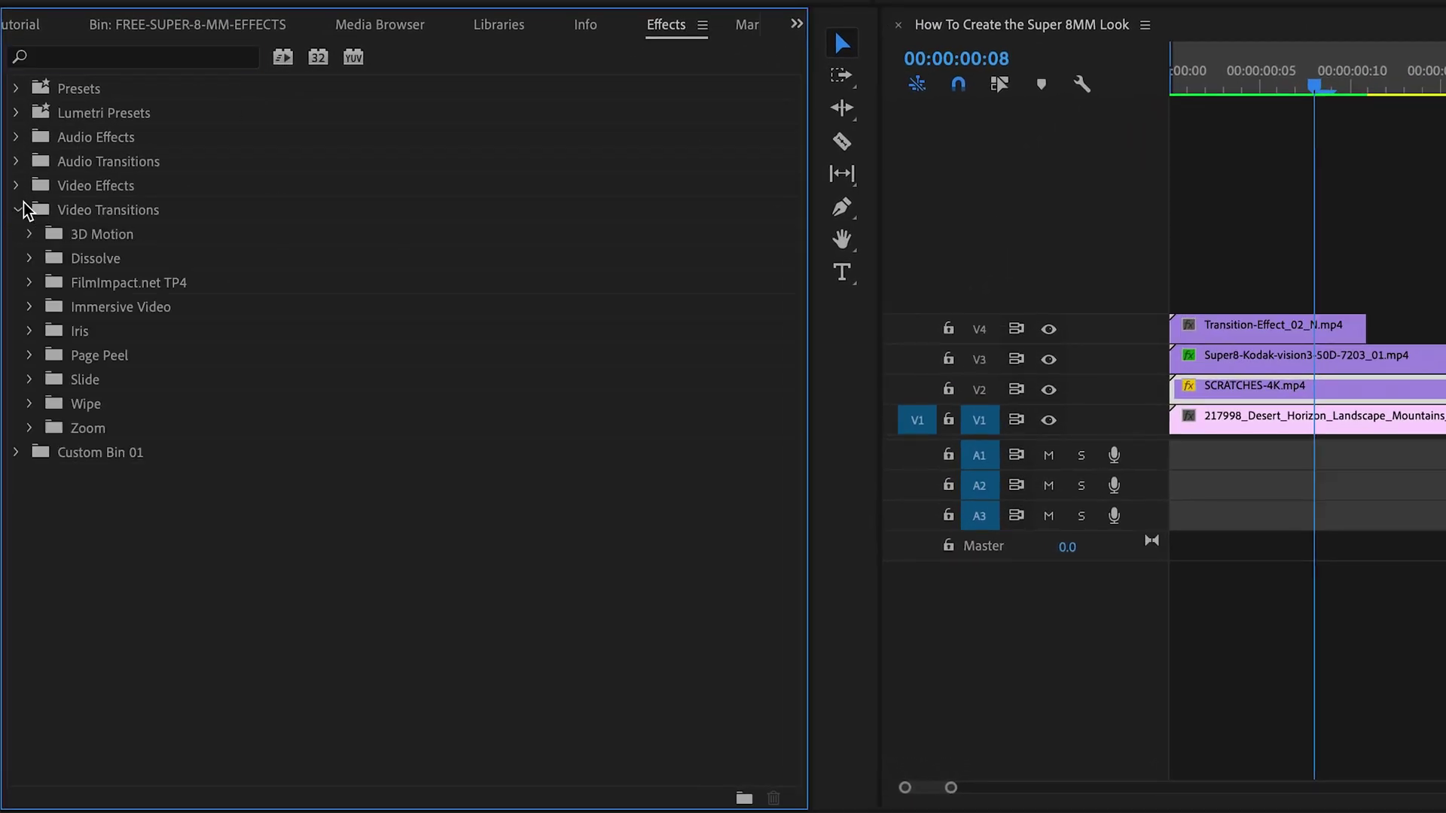
pyautogui.click(29, 259)
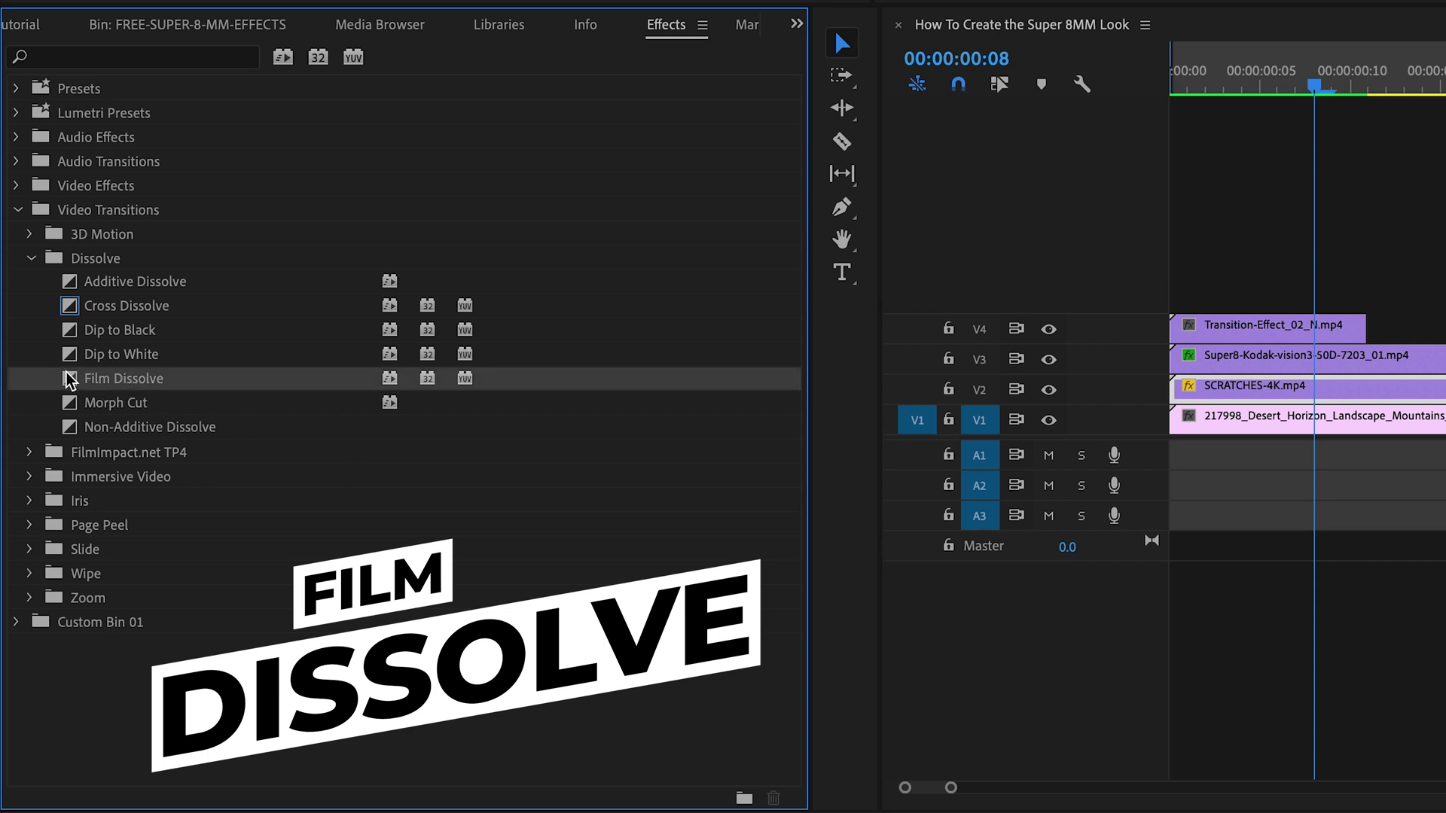
pyautogui.moveTo(69, 380); pyautogui.dragTo(1314, 330)
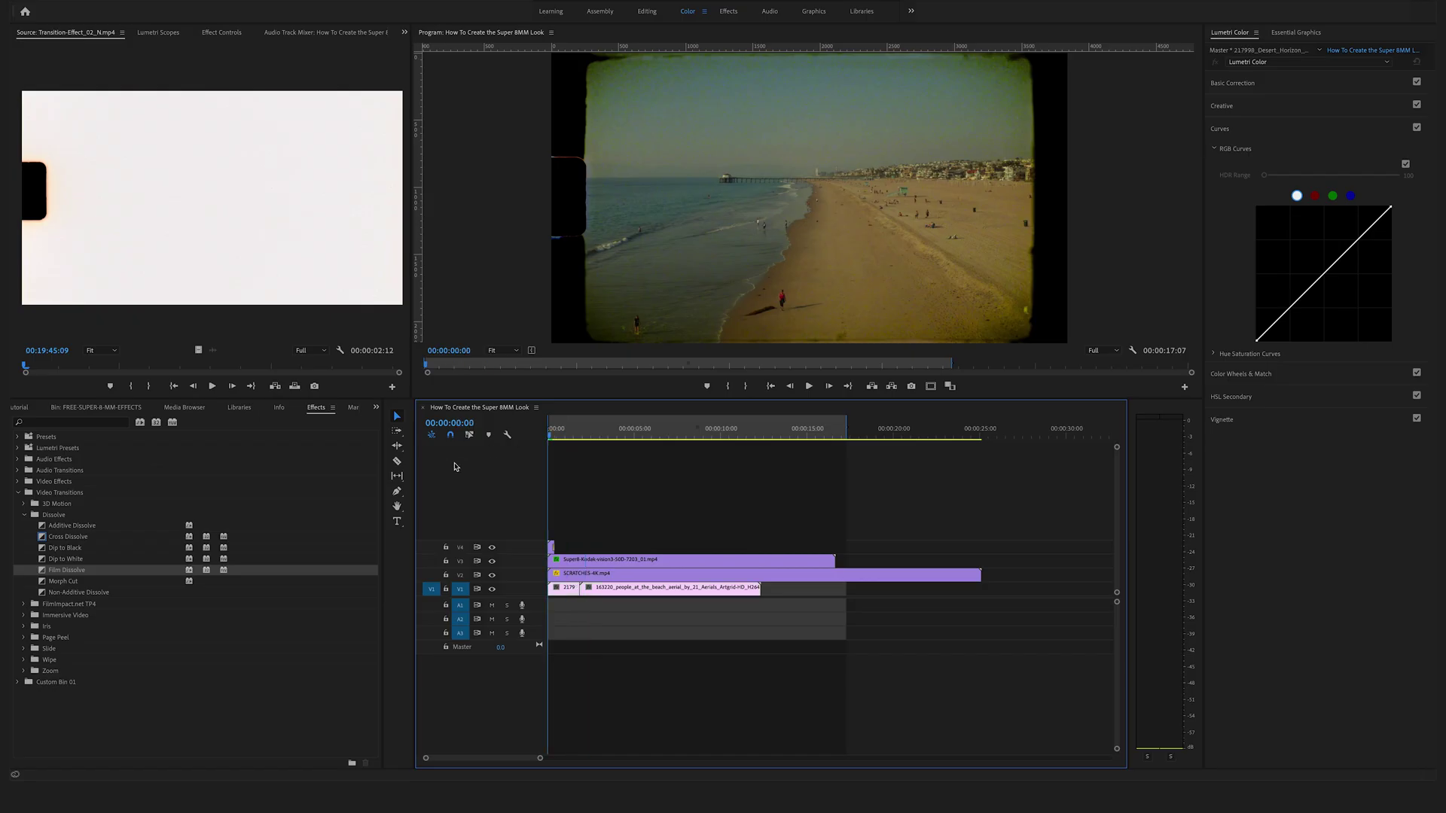
pyautogui.press('space')
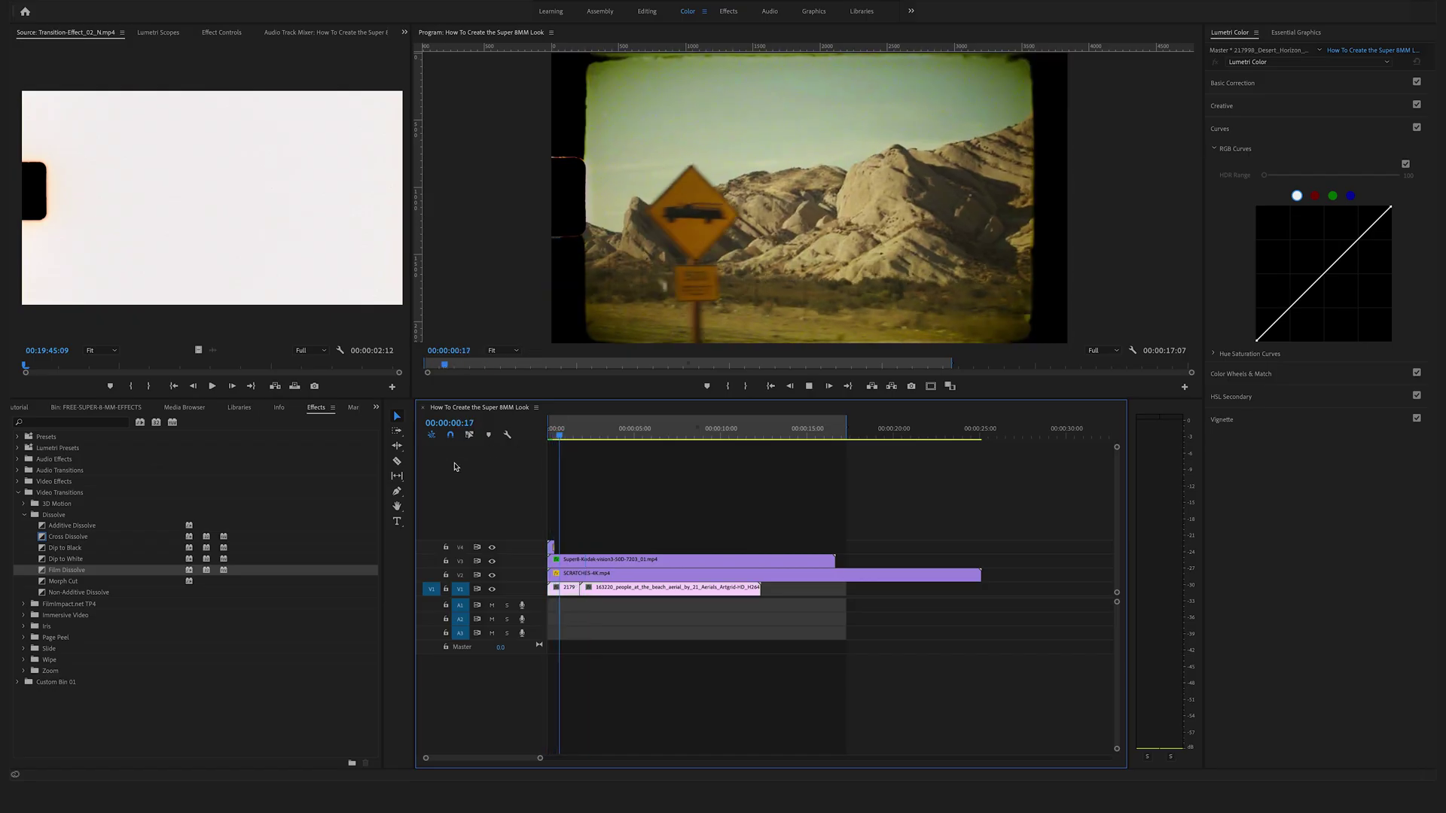
# Step: Zoom in and play the opening dissolve, stopping at the desert-beach cut
pyautogui.click(550, 435)
pyautogui.press('=')
pyautogui.press('space')
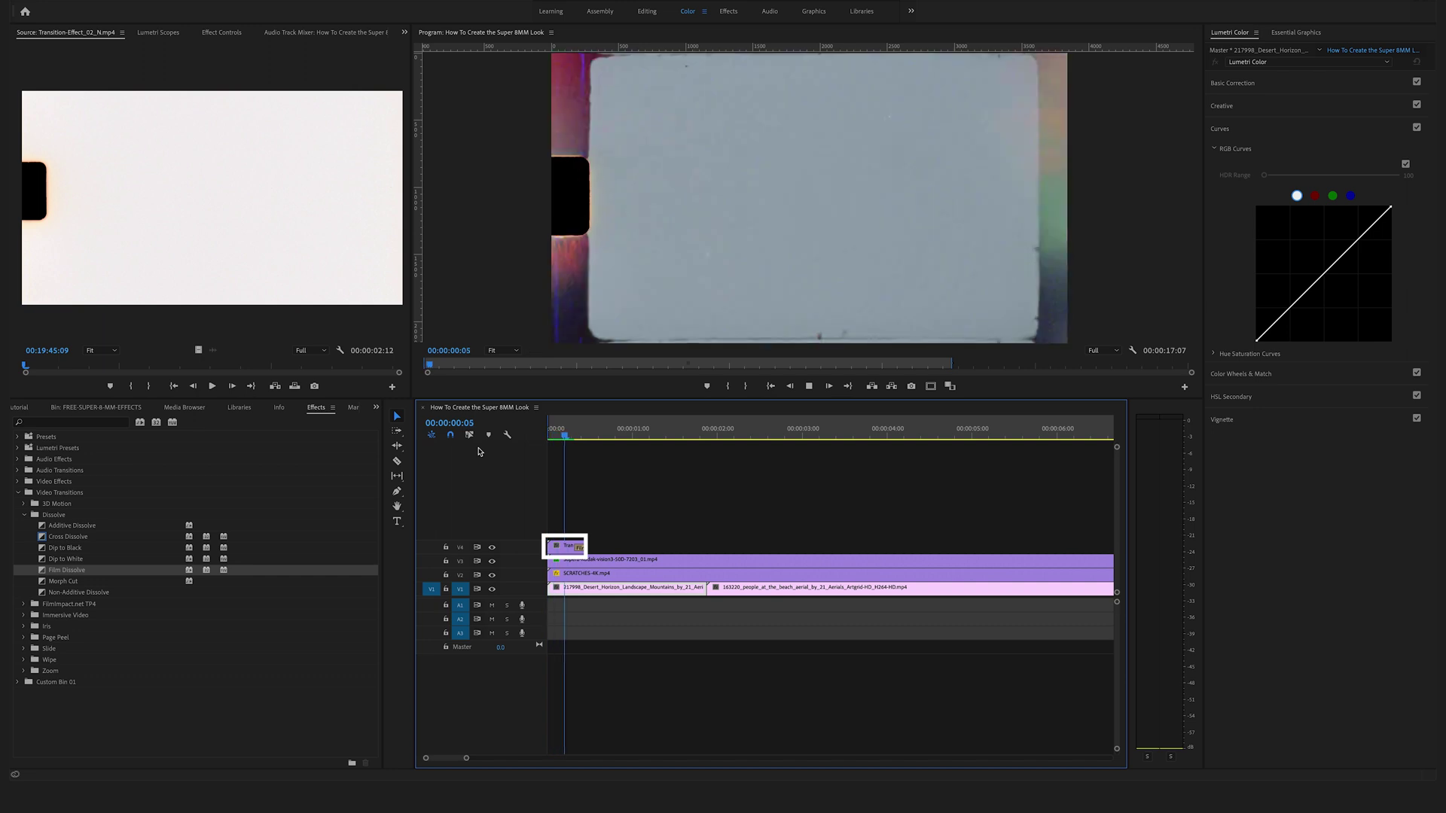
pyautogui.press('space')
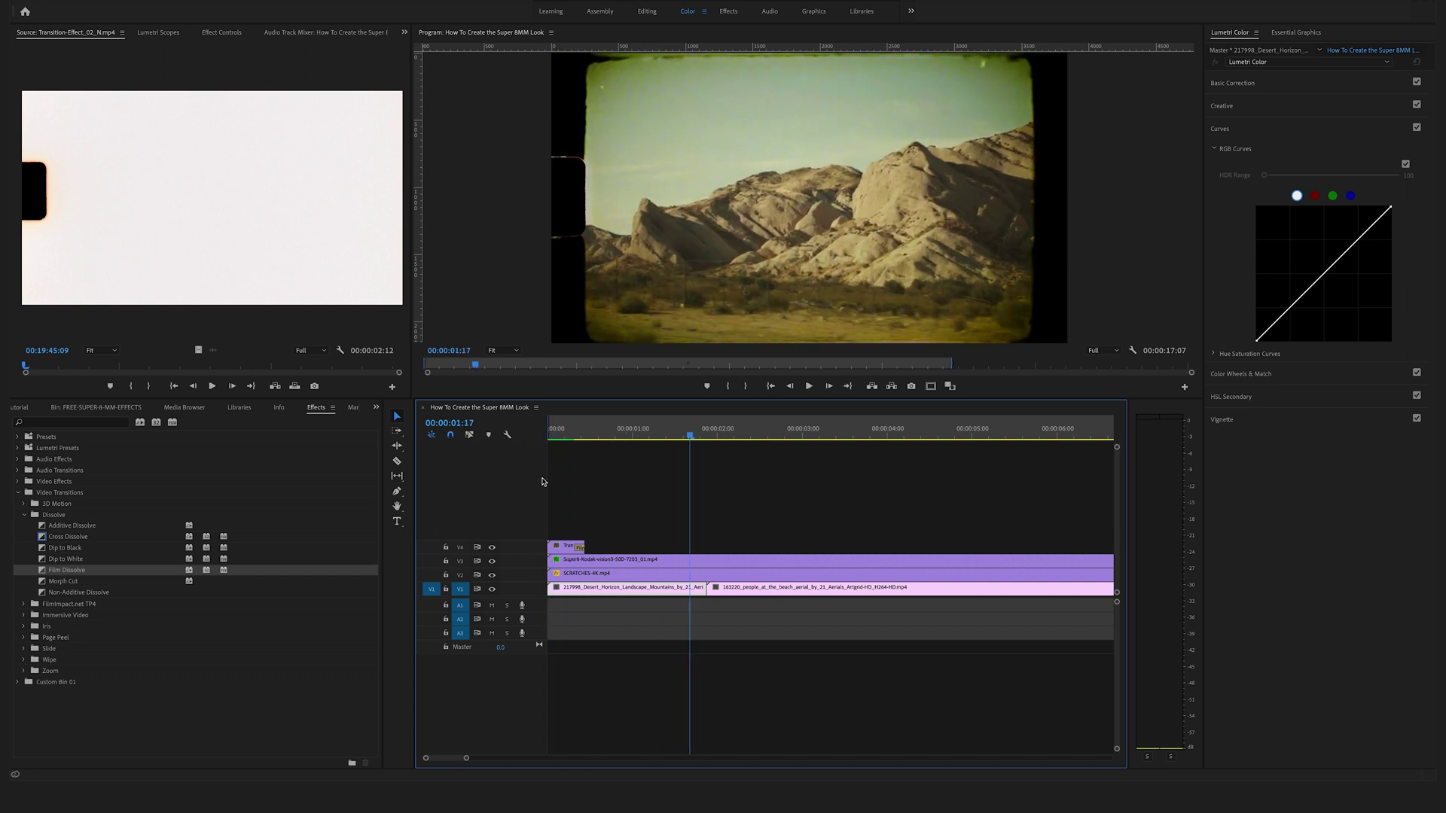
# Step: Alt-drag a copy of the V4 transition clip to the desert-beach cut and preview it
pyautogui.click(567, 554)
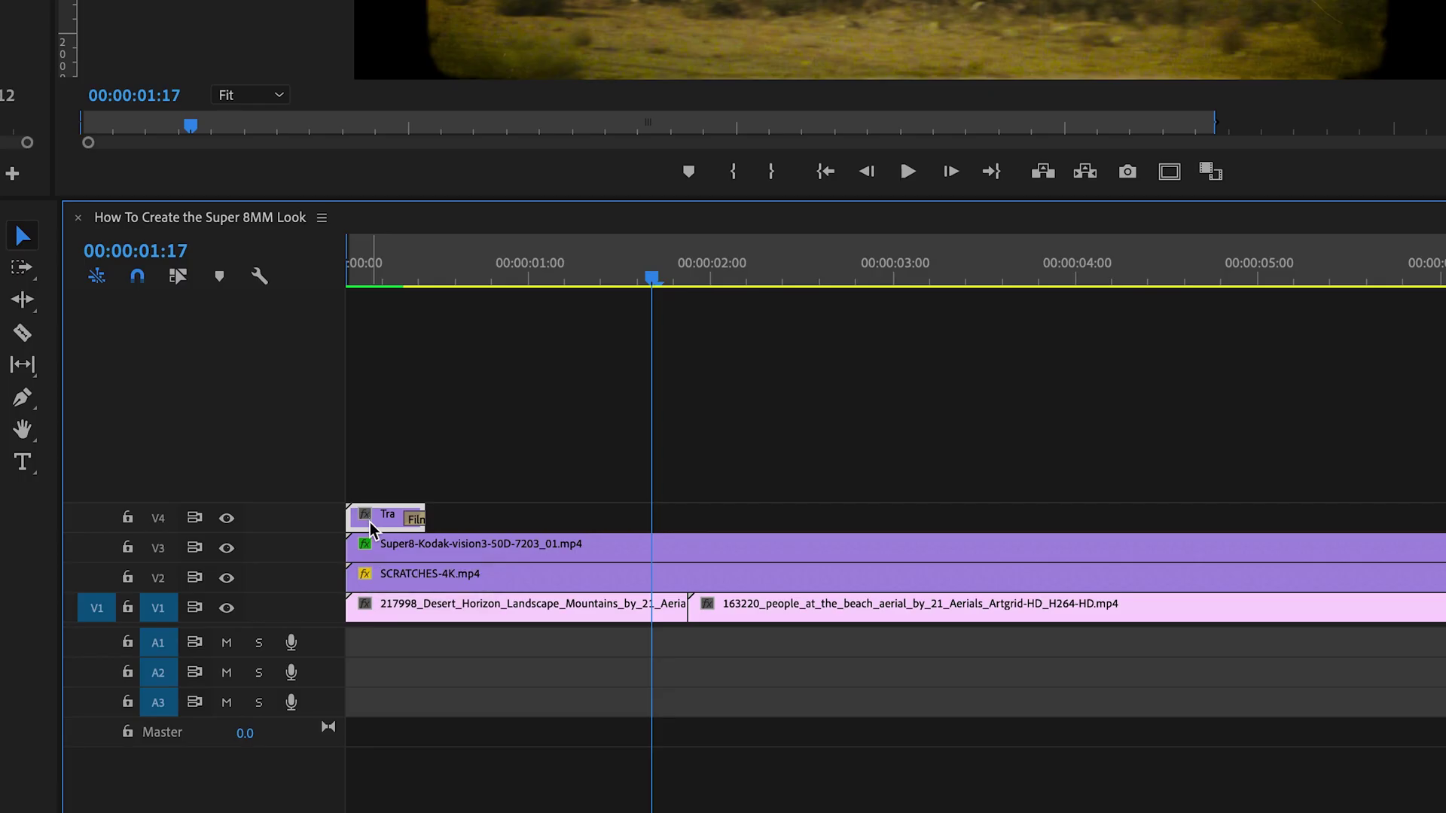
pyautogui.press('alt')
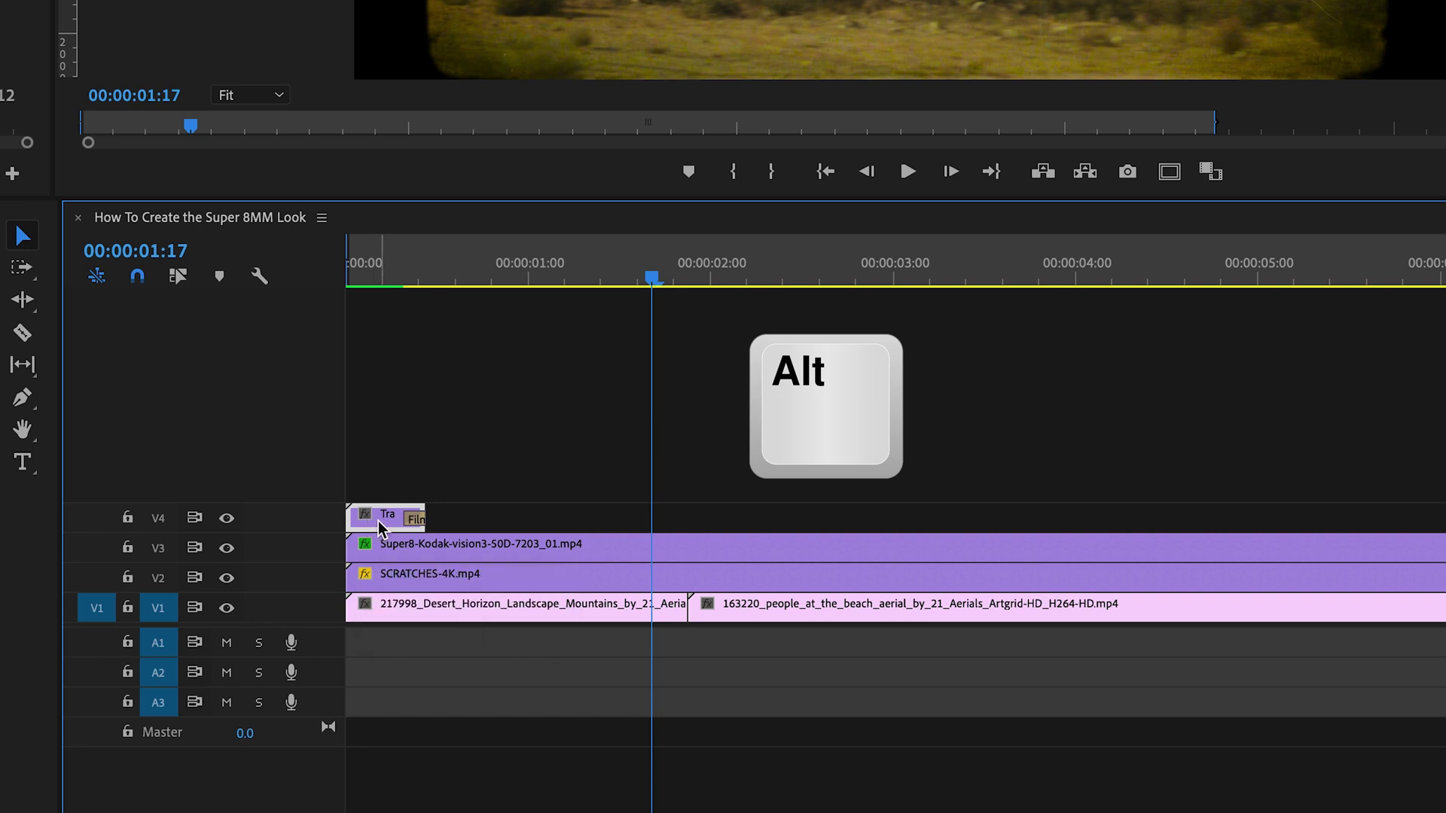
pyautogui.moveTo(378, 521); pyautogui.dragTo(714, 522)
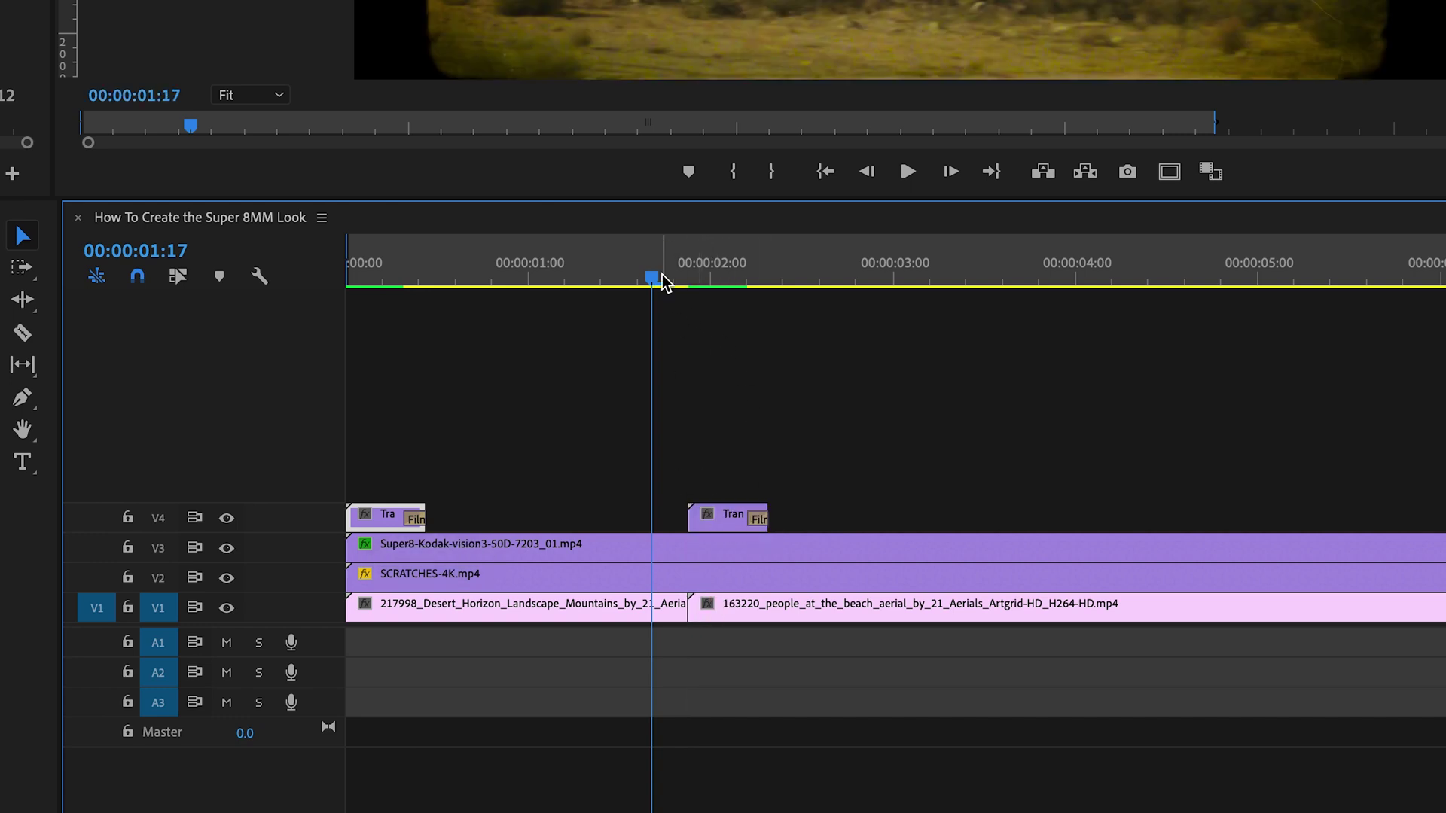
pyautogui.moveTo(654, 279); pyautogui.dragTo(690, 262)
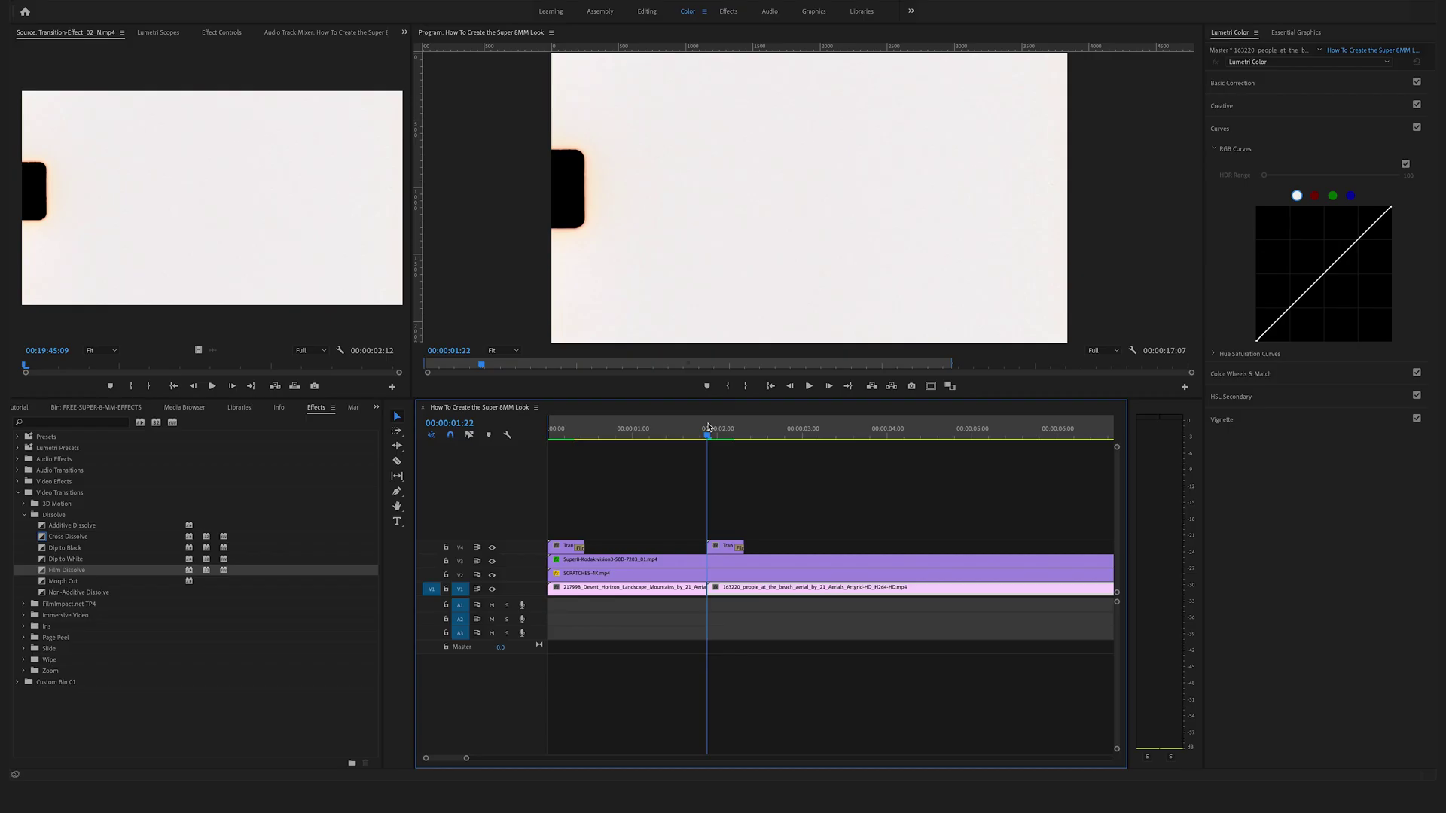
pyautogui.moveTo(708, 427); pyautogui.dragTo(550, 428)
pyautogui.press('space')
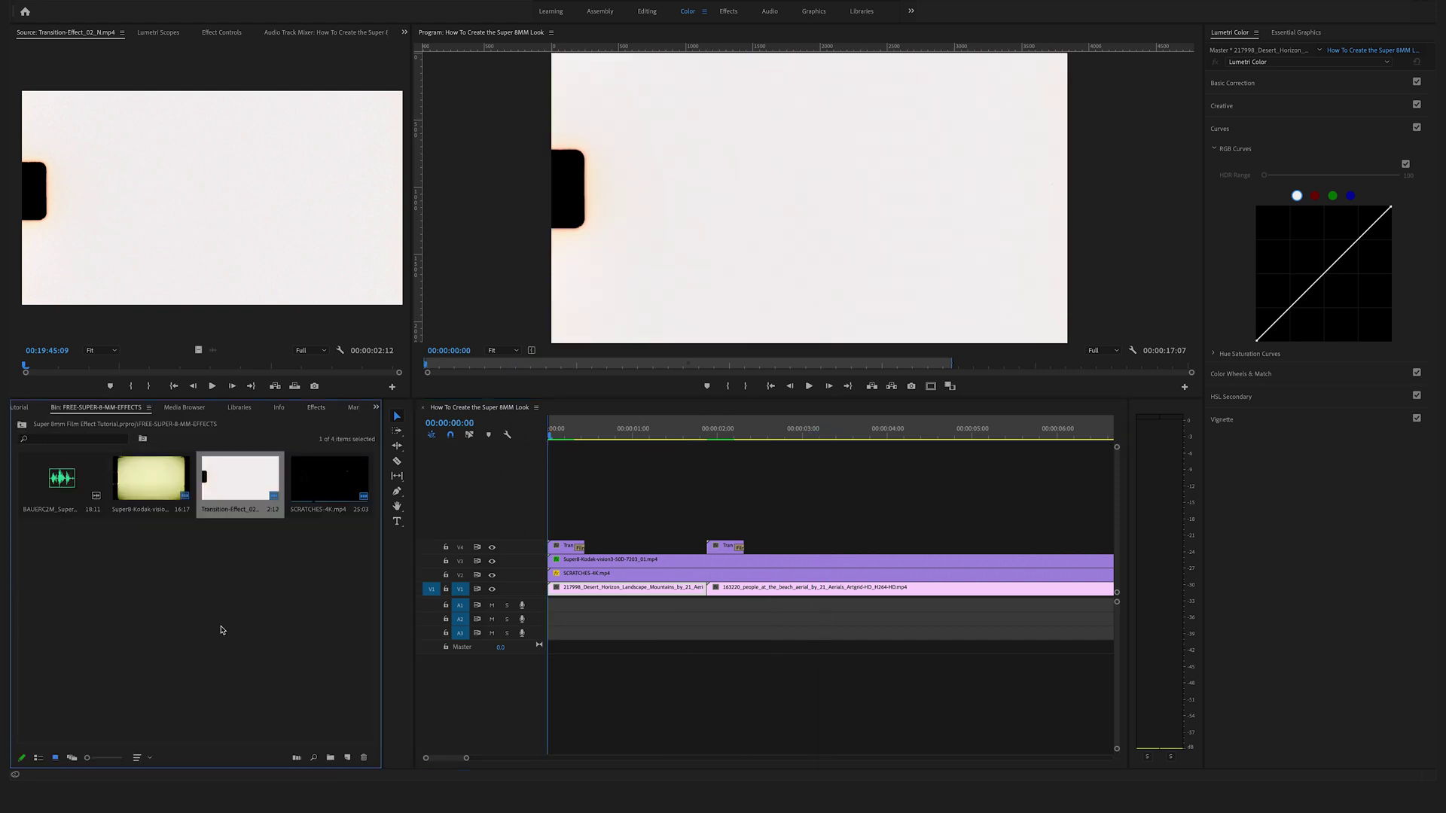
# Step: Put the BAUERC2M projector sound on A1 at the sequence start and play it back
pyautogui.click(117, 584)
pyautogui.click(41, 510)
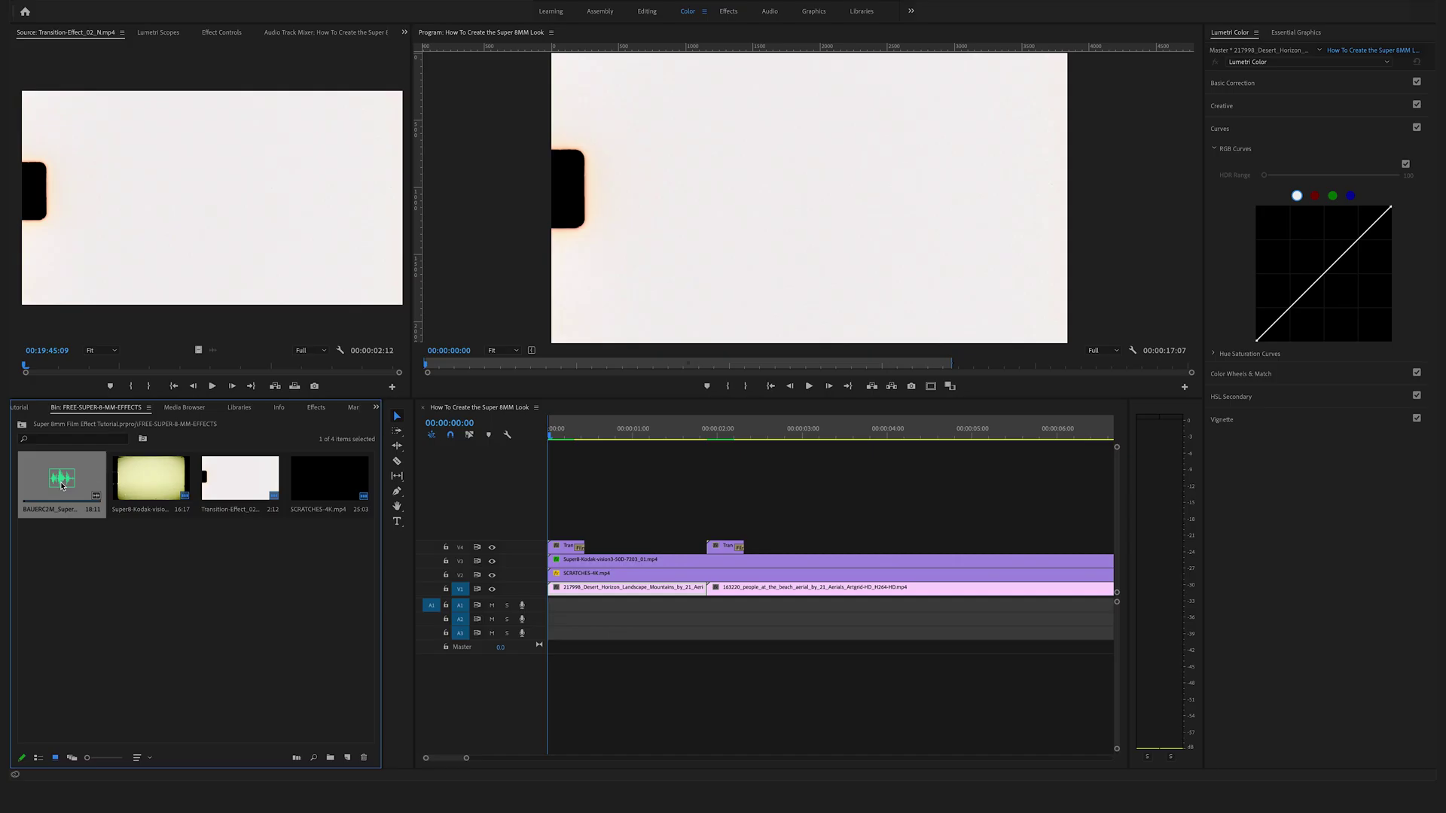
pyautogui.moveTo(291, 552); pyautogui.dragTo(569, 649)
pyautogui.press('space')
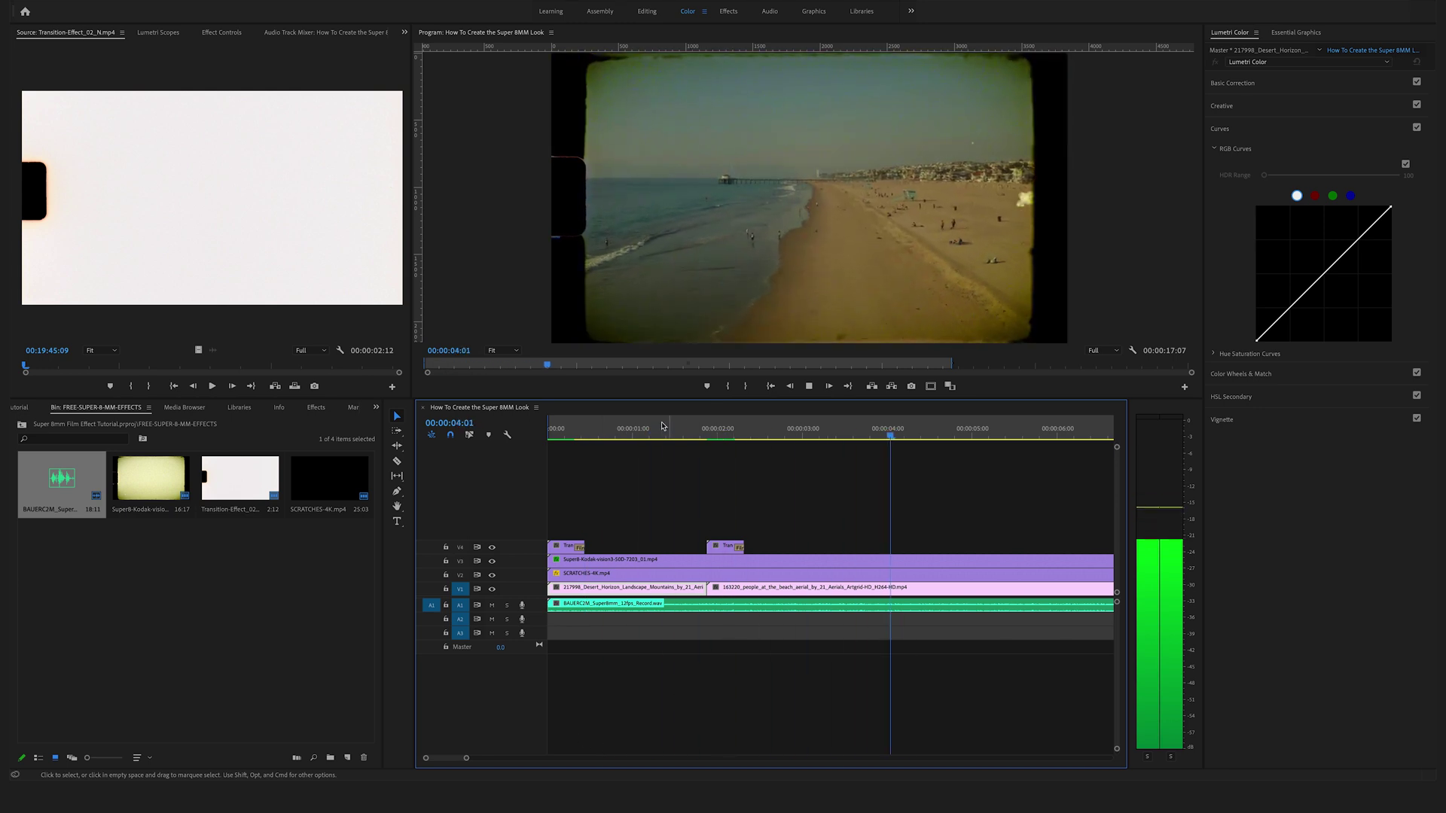
pyautogui.press('space')
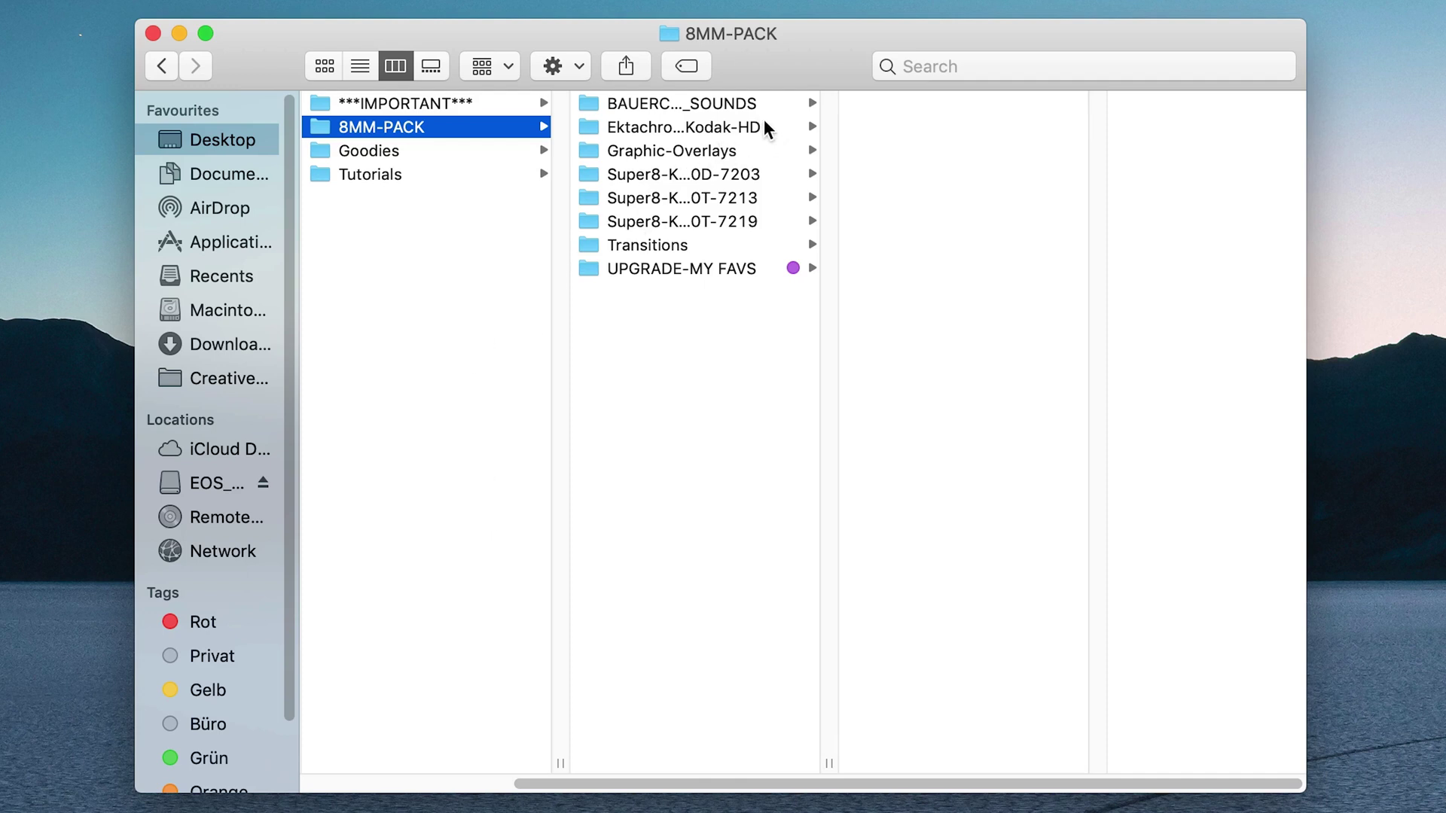
# Step: Browse the SOUNDS, Ektachrome Kodak-HD and EXTRAS folders in a widened Finder window
pyautogui.click(780, 103)
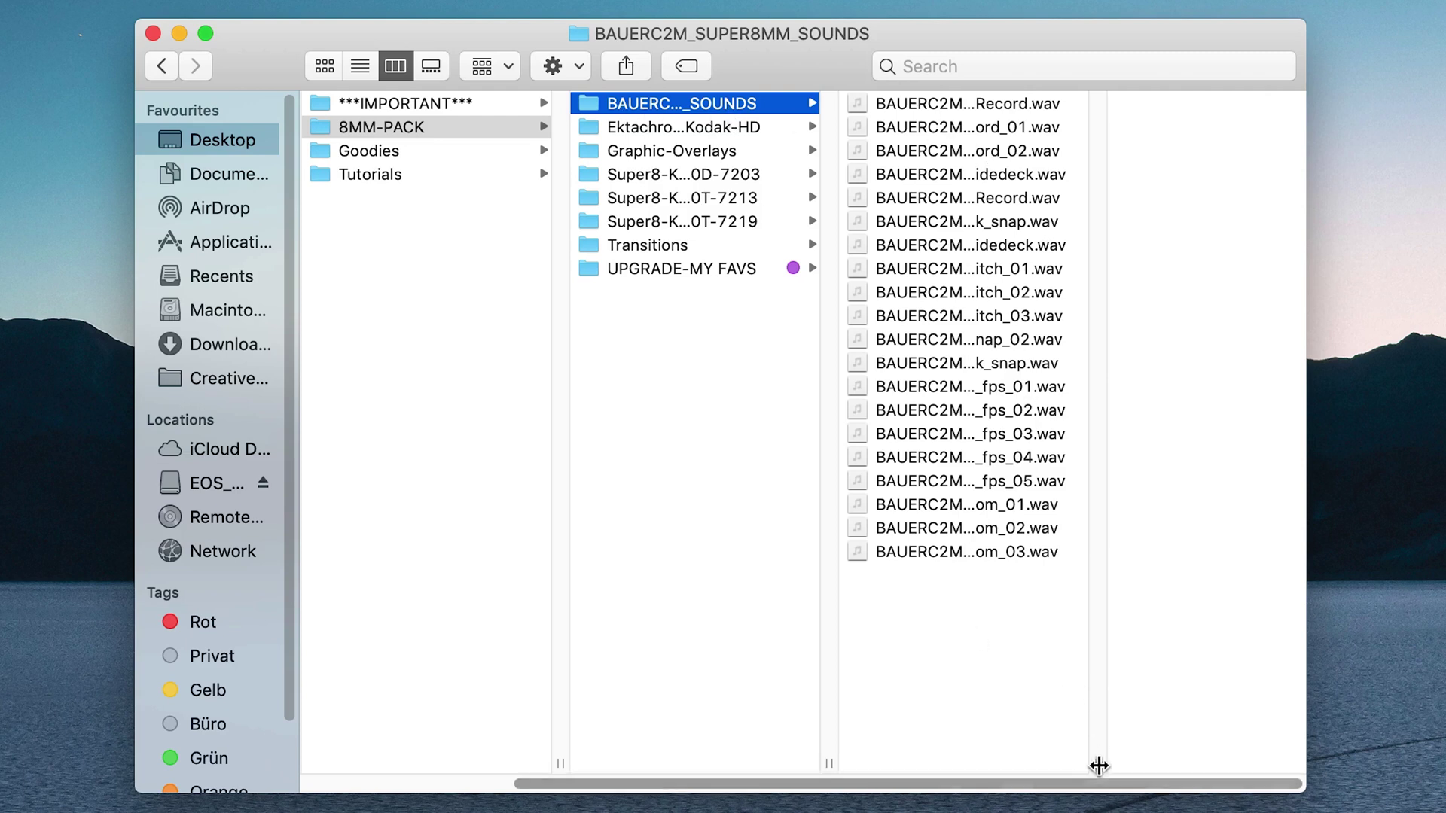
pyautogui.moveTo(1100, 761); pyautogui.dragTo(1178, 763)
pyautogui.moveTo(1305, 760); pyautogui.dragTo(1442, 762)
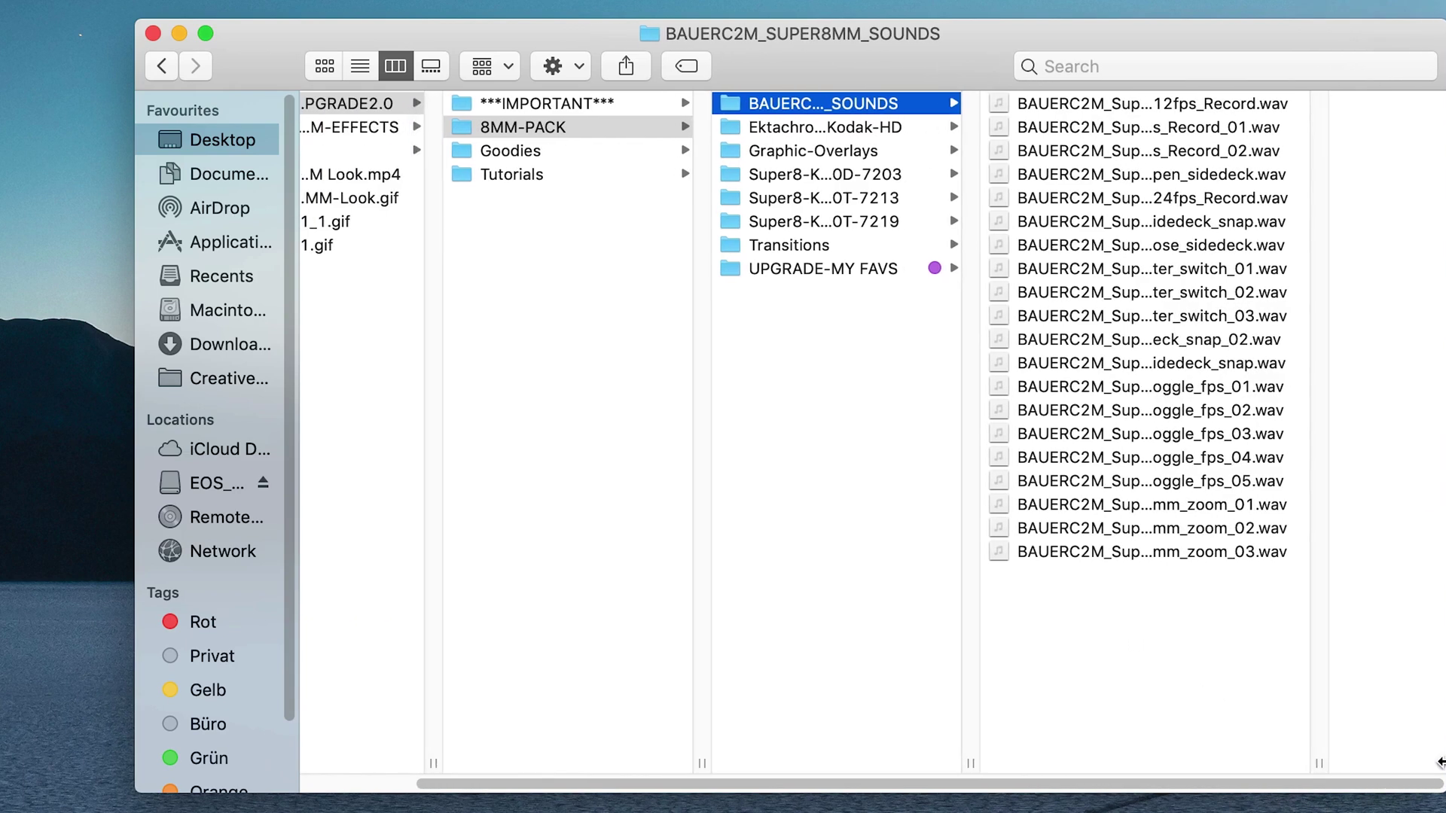
pyautogui.click(866, 127)
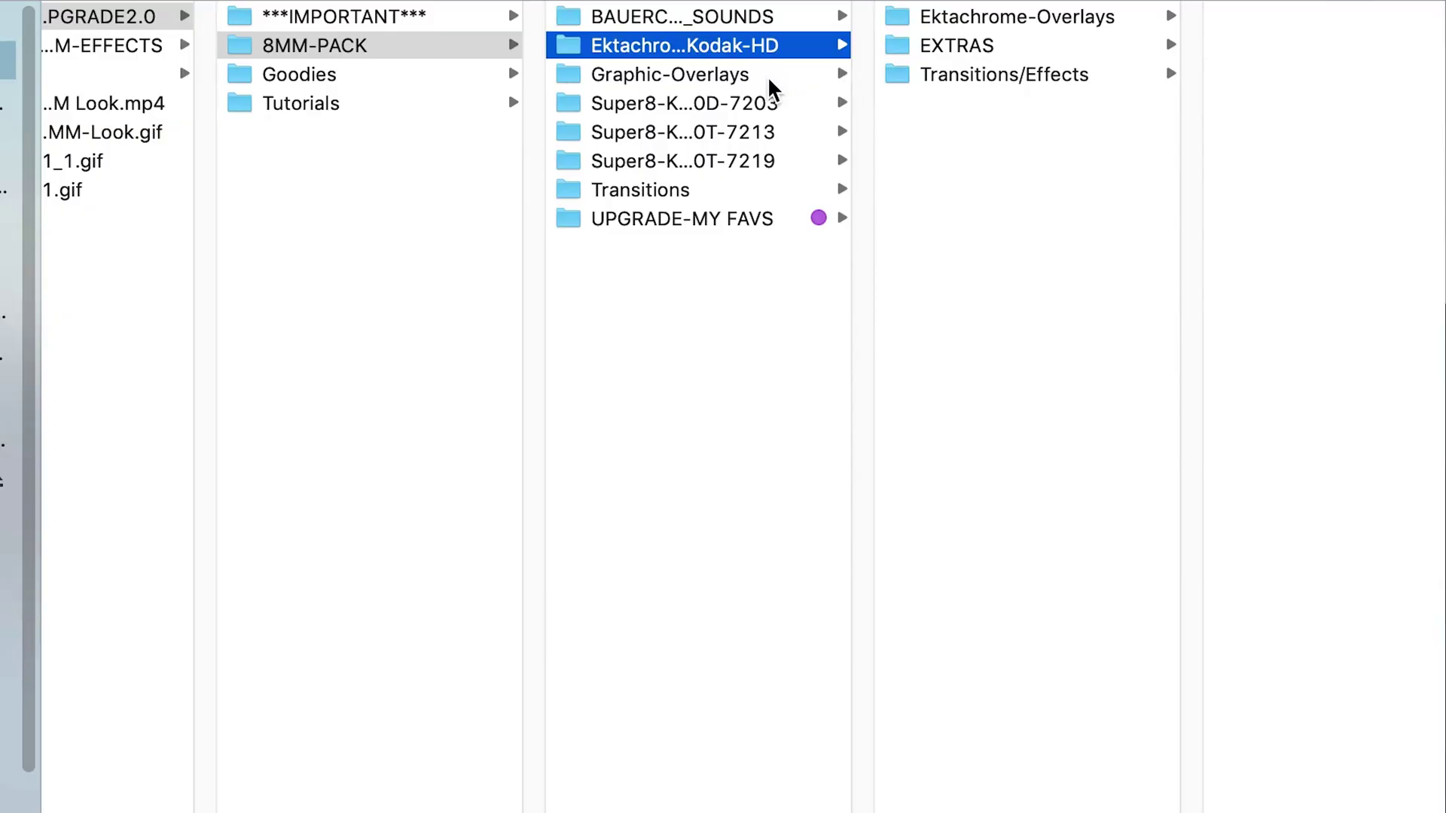
pyautogui.click(1030, 48)
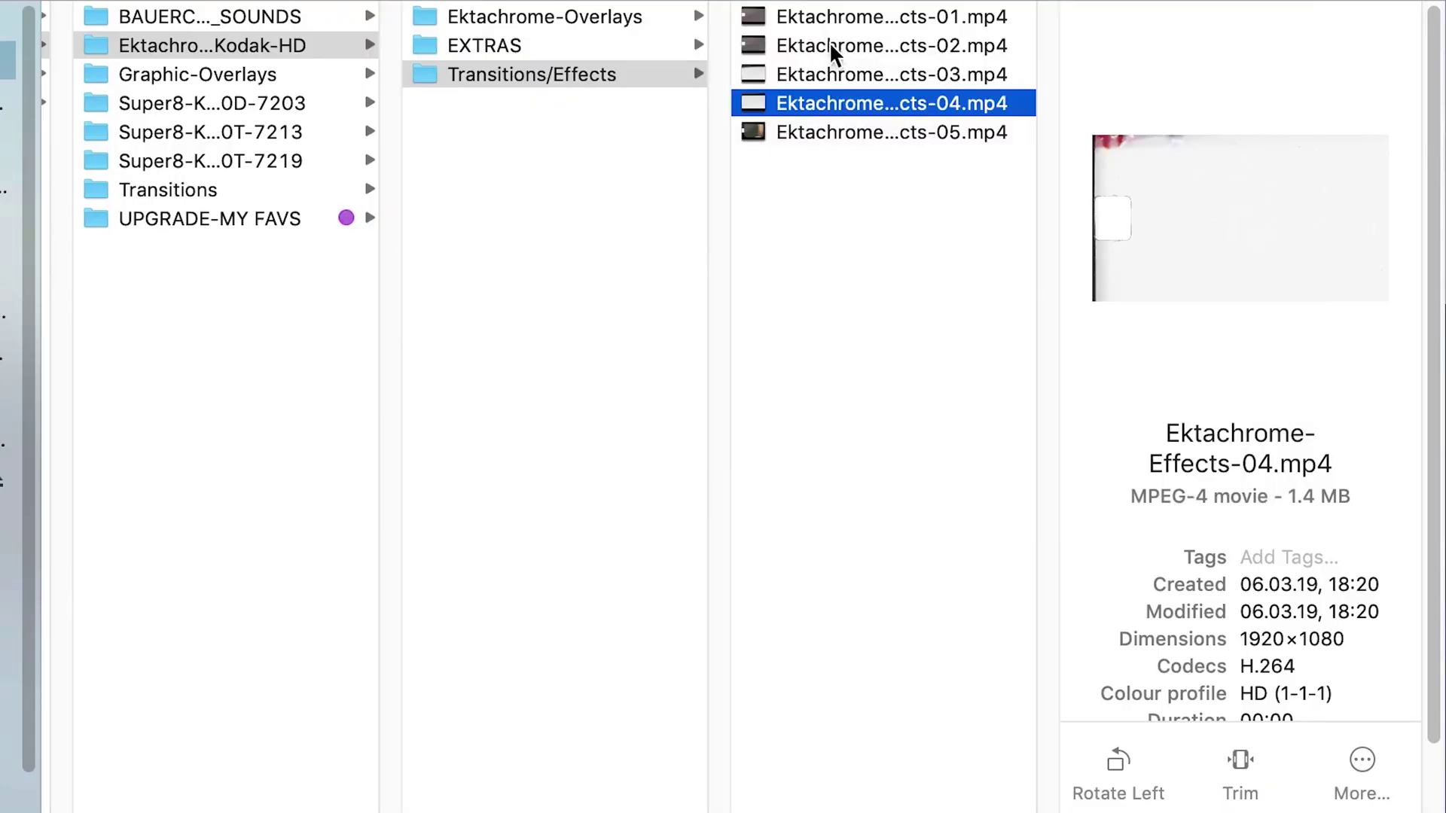
pyautogui.click(829, 46)
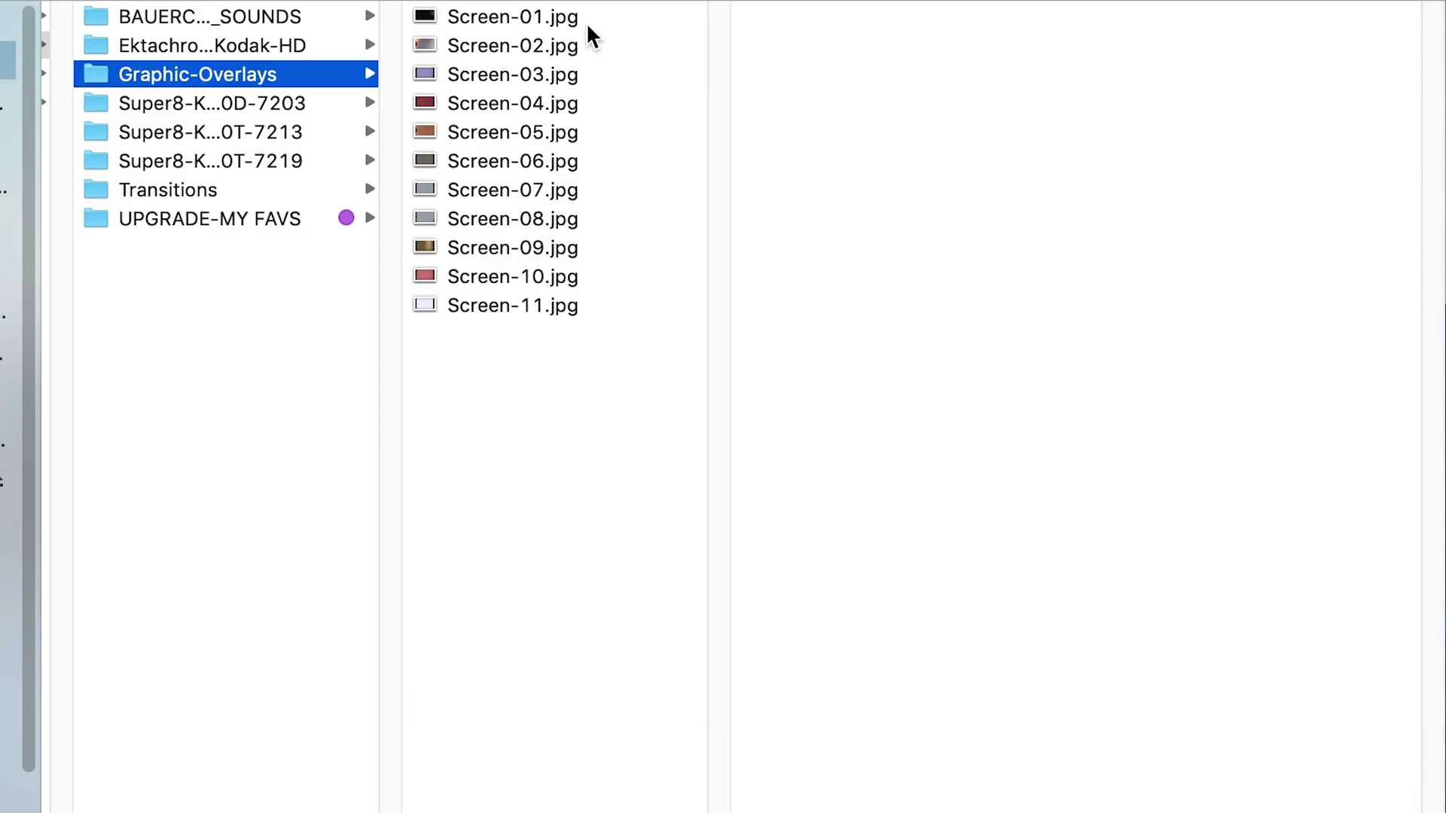
# Step: Preview the Screen overlay images, then open the Super8 200T-7213 folder with a wider column
pyautogui.click(586, 21)
pyautogui.press('Down')
pyautogui.press('Down')
pyautogui.press('Down')
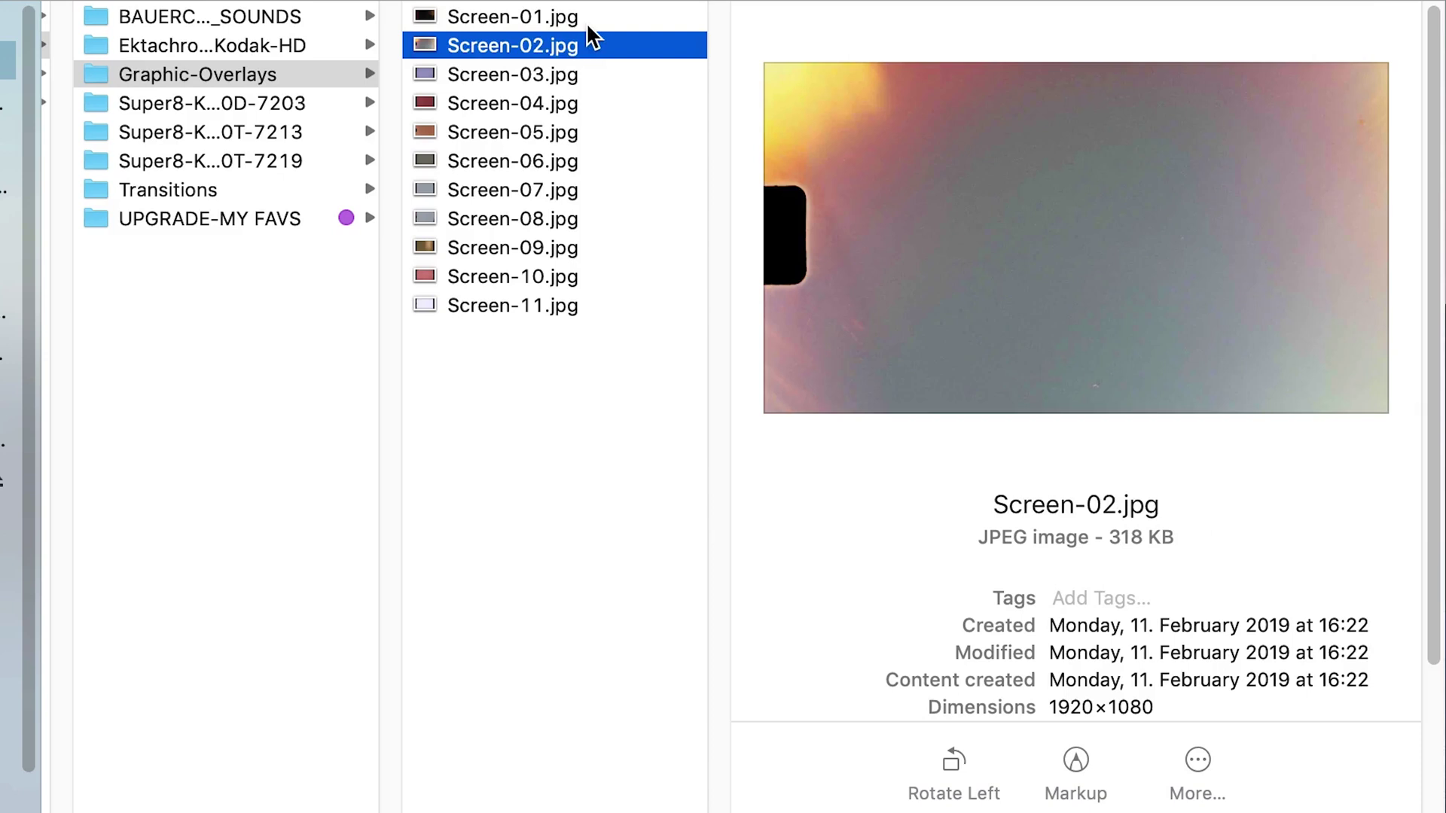
pyautogui.press('Down')
pyautogui.press('Down')
pyautogui.press('Down')
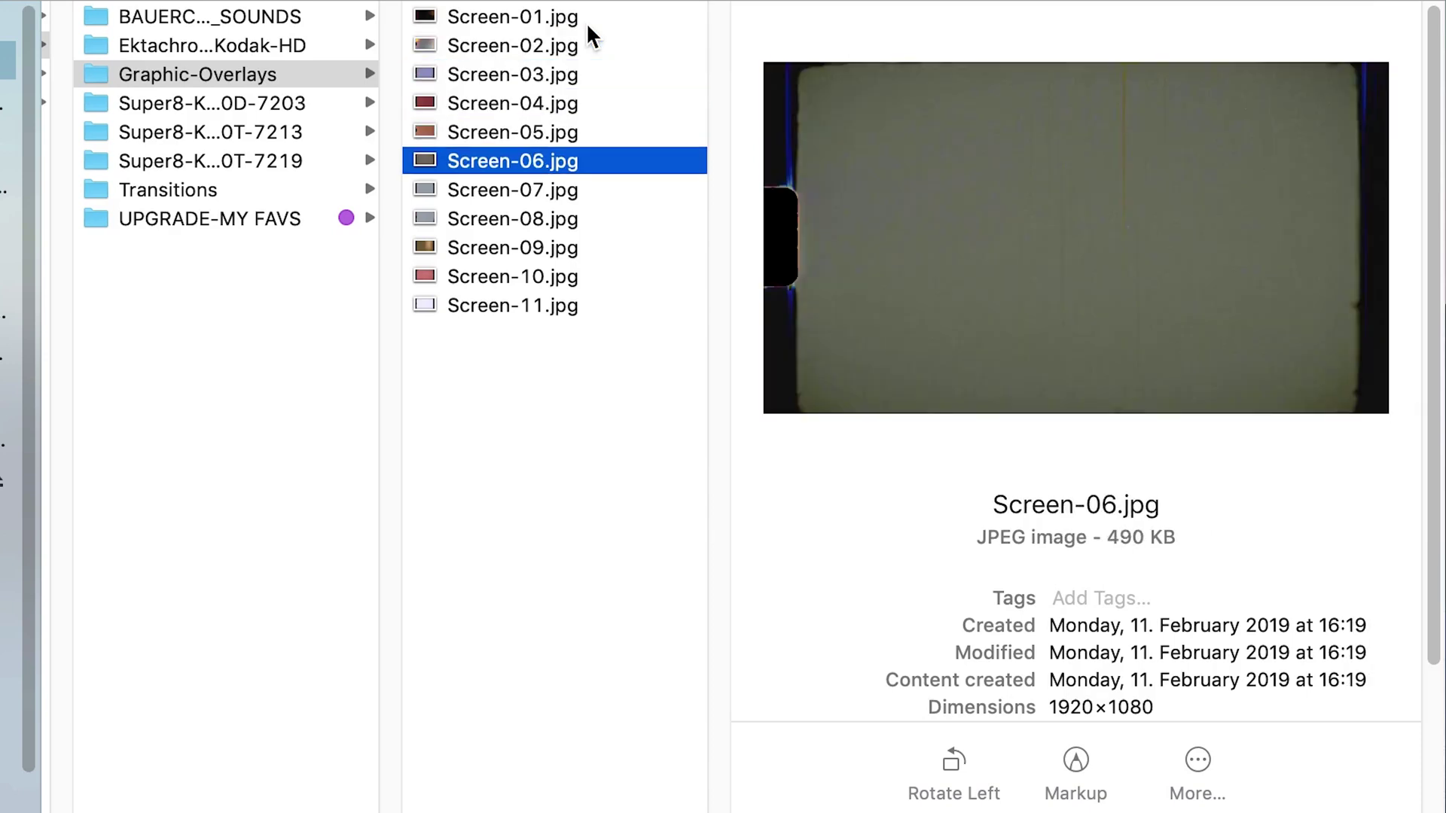
pyautogui.press('Down')
pyautogui.press('Down')
pyautogui.press('Down')
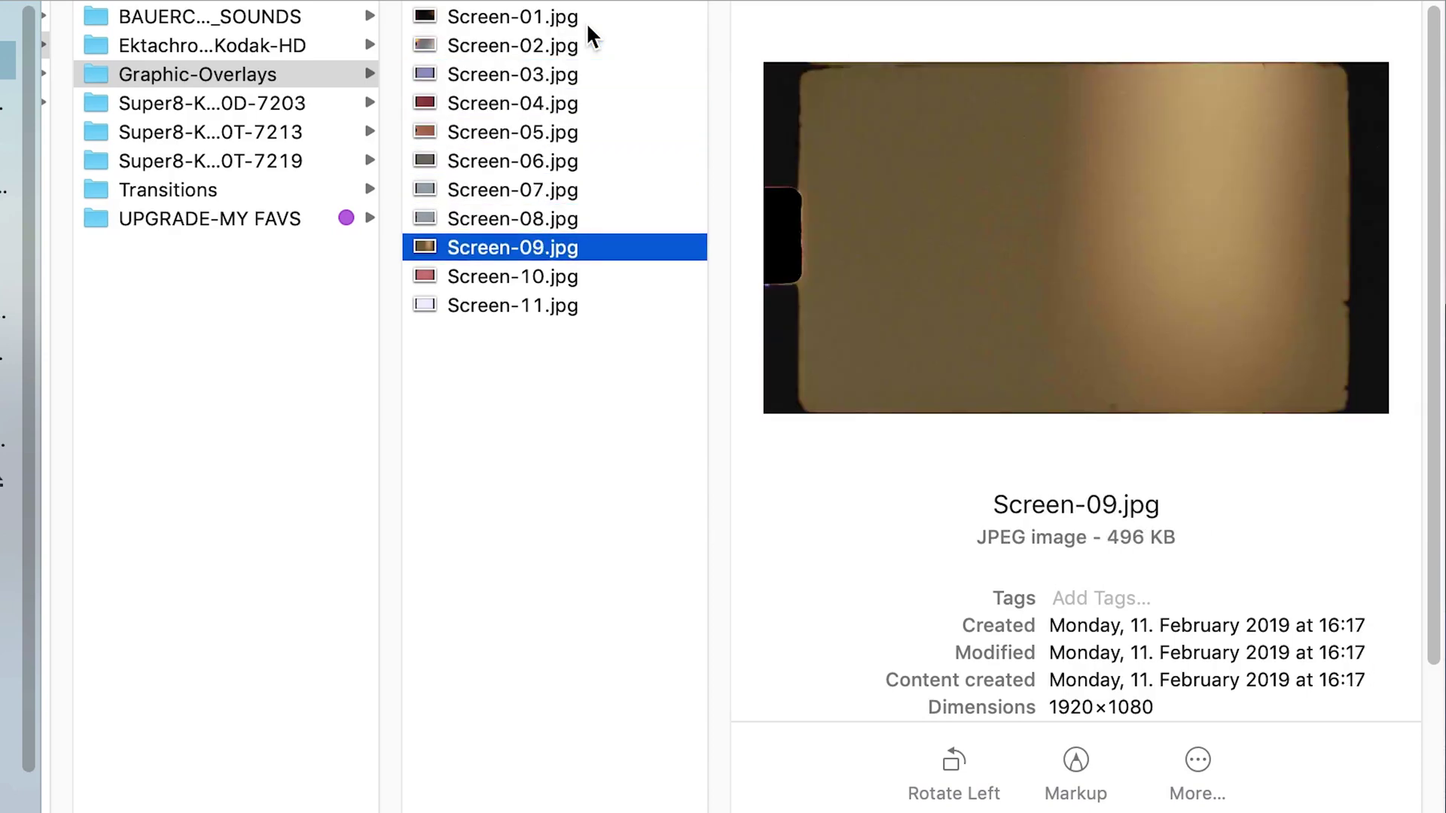
pyautogui.press('Up')
pyautogui.press('Up')
pyautogui.press('Up')
pyautogui.press('Up')
pyautogui.press('Up')
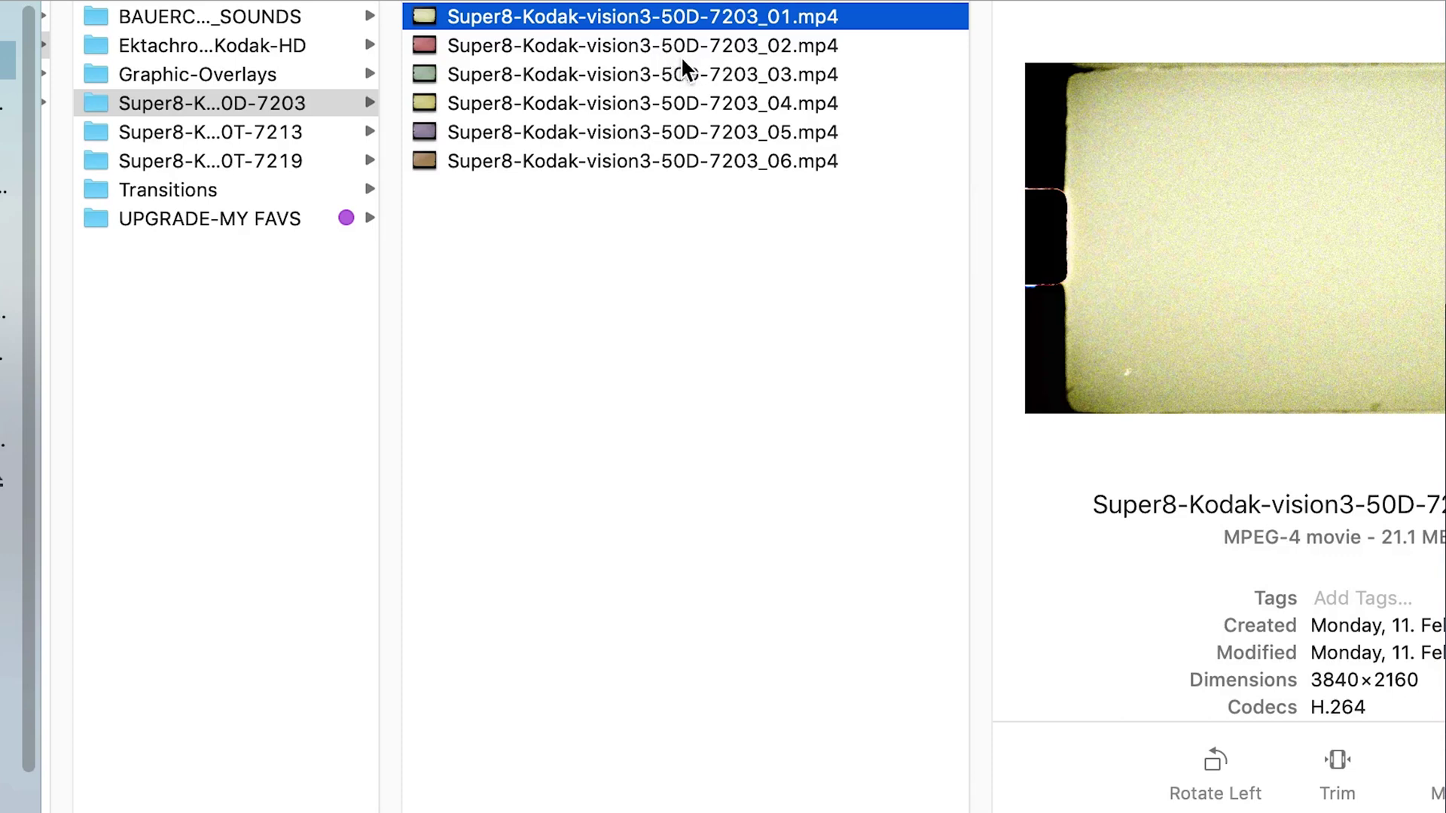
pyautogui.click(315, 137)
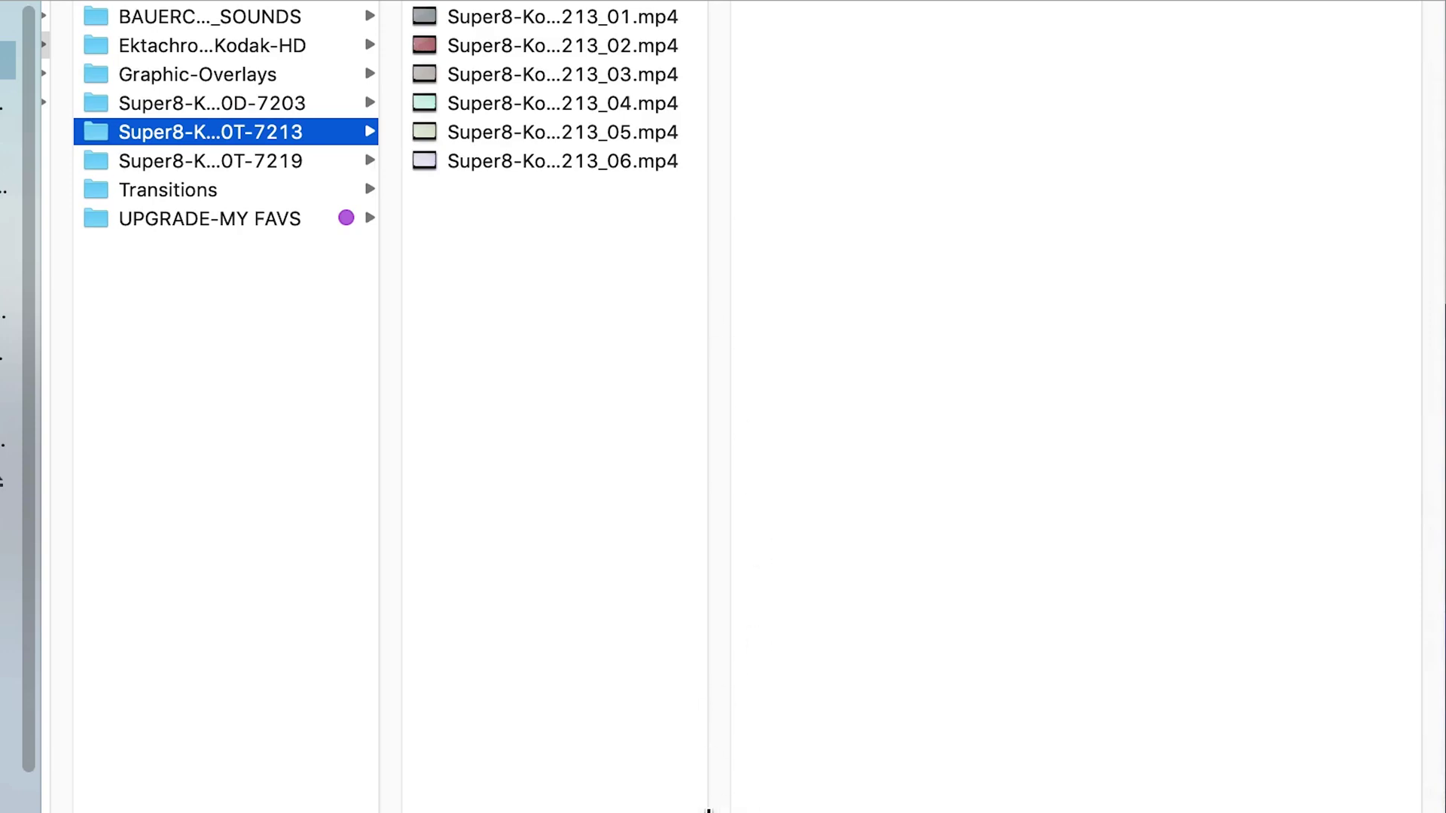
pyautogui.moveTo(708, 809); pyautogui.dragTo(946, 807)
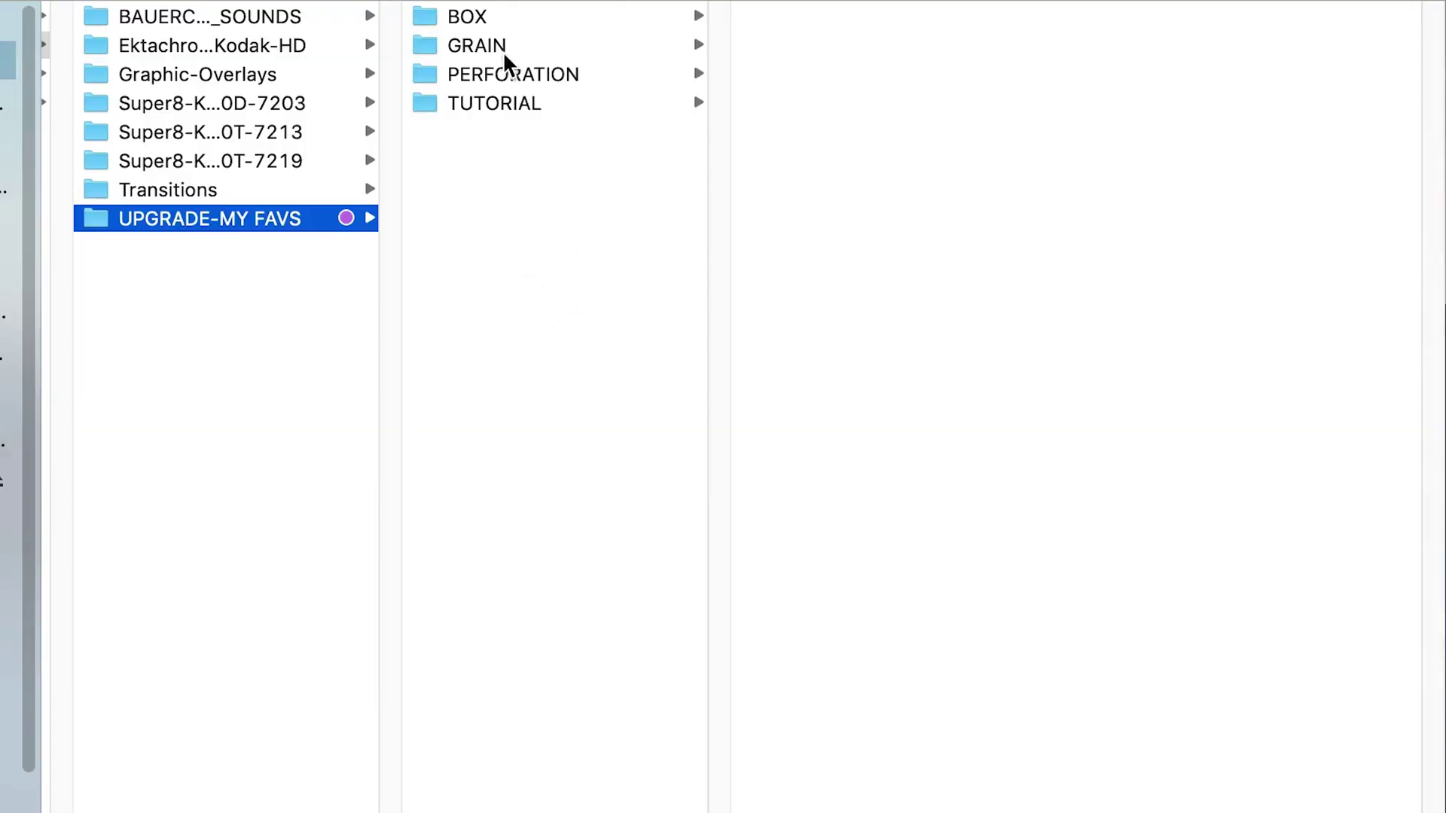
# Step: Open the BOX folder and preview the Retro-Box.mov clip
pyautogui.click(559, 18)
pyautogui.click(848, 19)
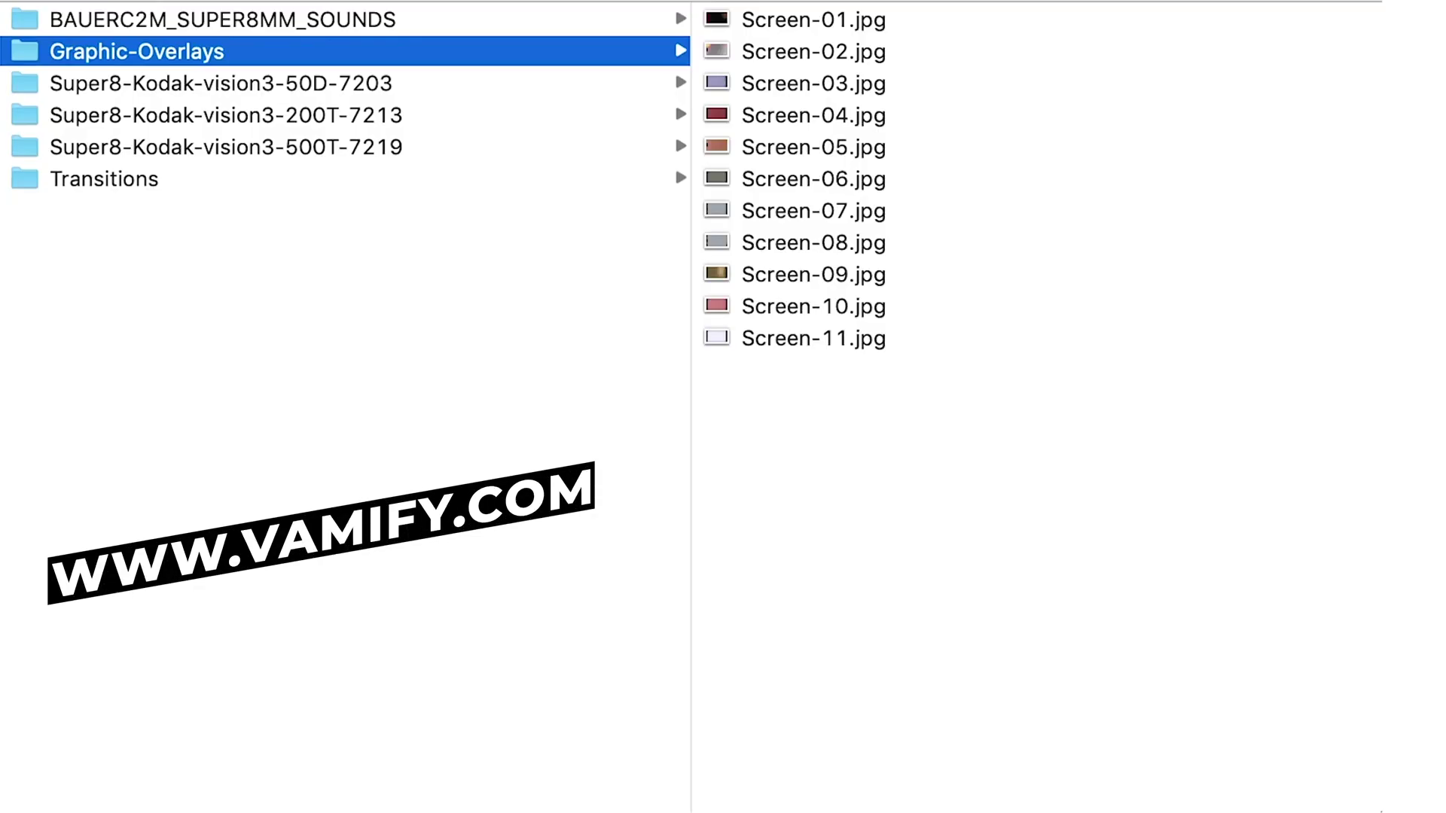
# Step: Move down to the Super8-Kodak-vision3-500T-7219 folder to show its six clips
pyautogui.press('Down')
pyautogui.press('Down')
pyautogui.press('Down')
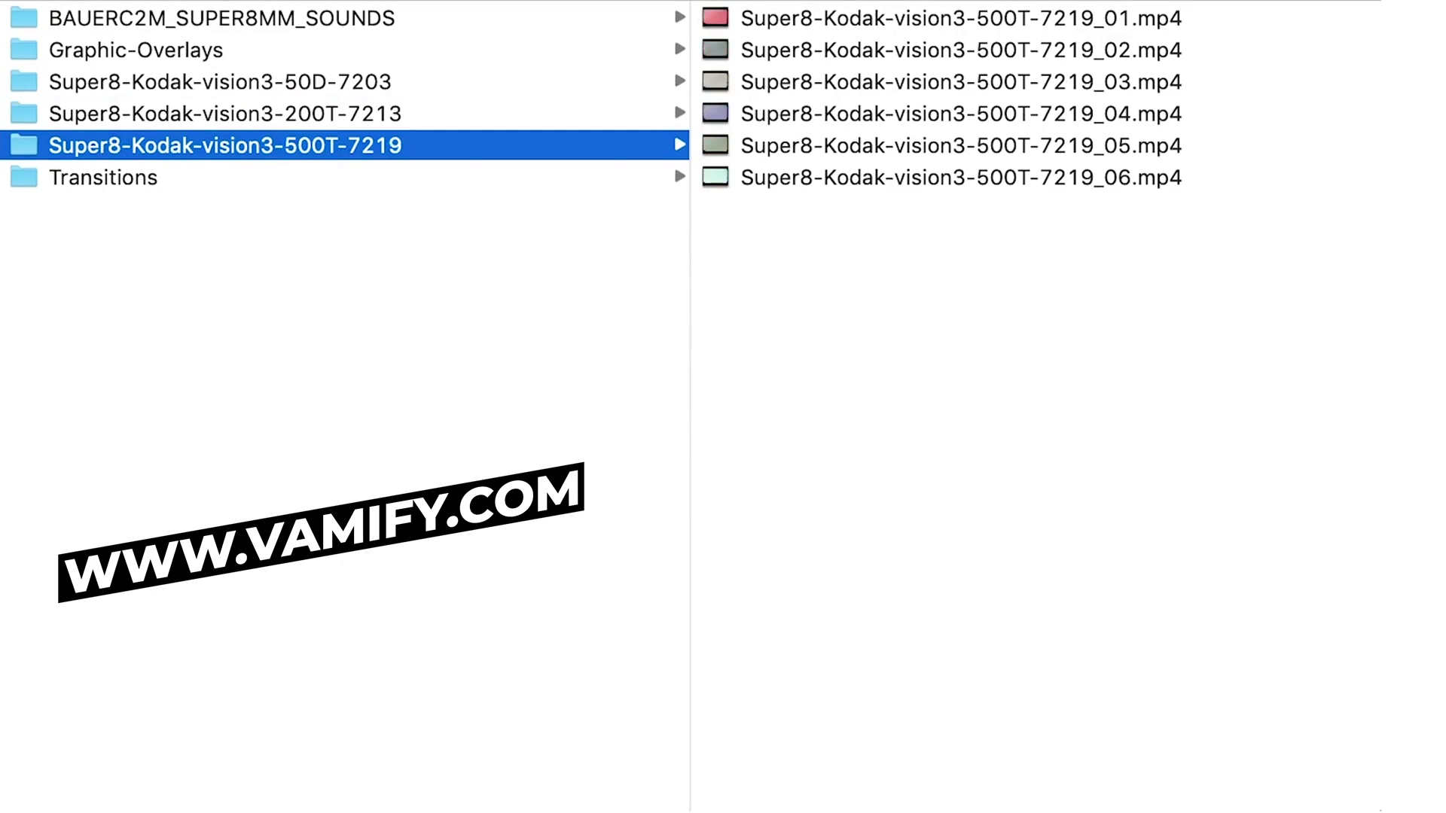